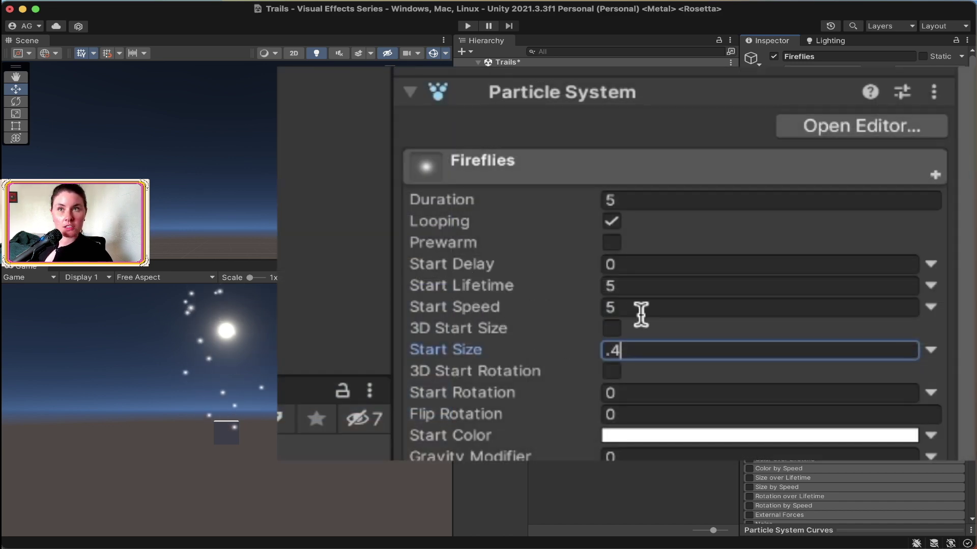
# Set the Fireflies particle system's start speed to 0 and its emission rate over time to 30.
pyautogui.click(842, 228)
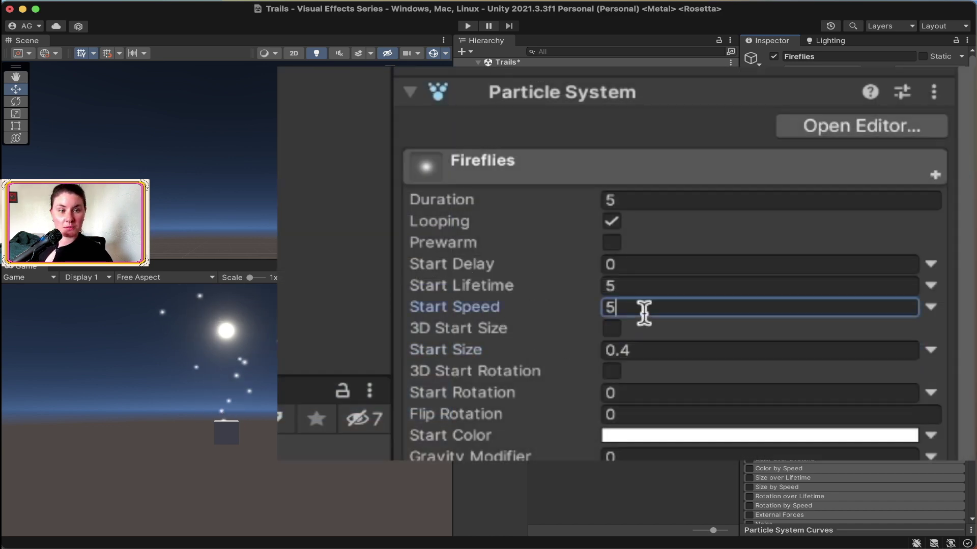
pyautogui.write('0')
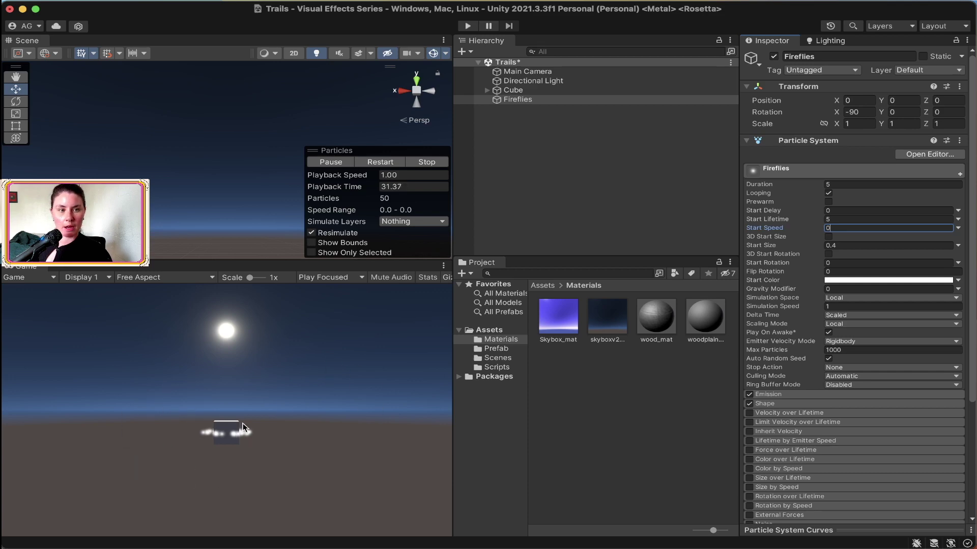
pyautogui.scroll(-3, 790, 326)
pyautogui.click(789, 323)
pyautogui.scroll(-1, 799, 320)
pyautogui.click(872, 314)
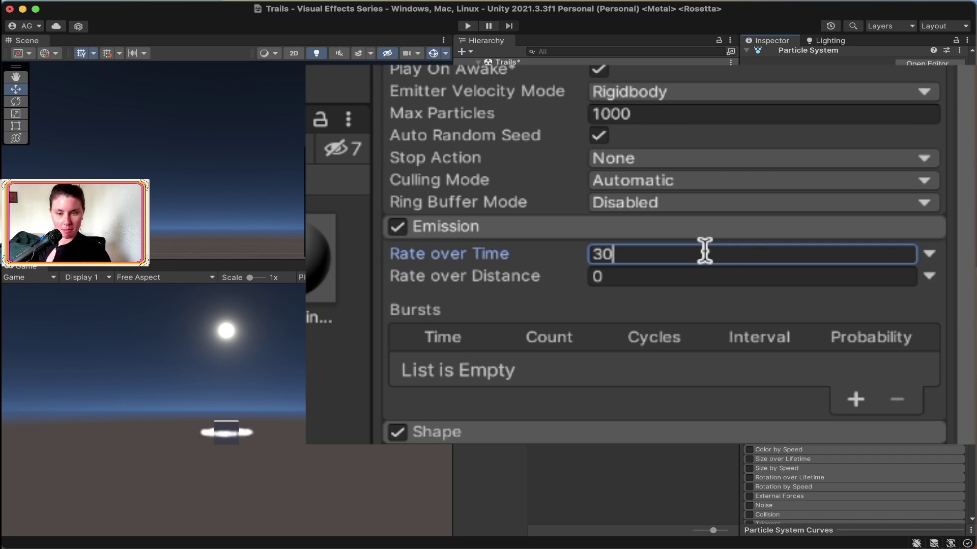
# Change the emission shape to Sphere and set its radius to 10.
pyautogui.click(823, 385)
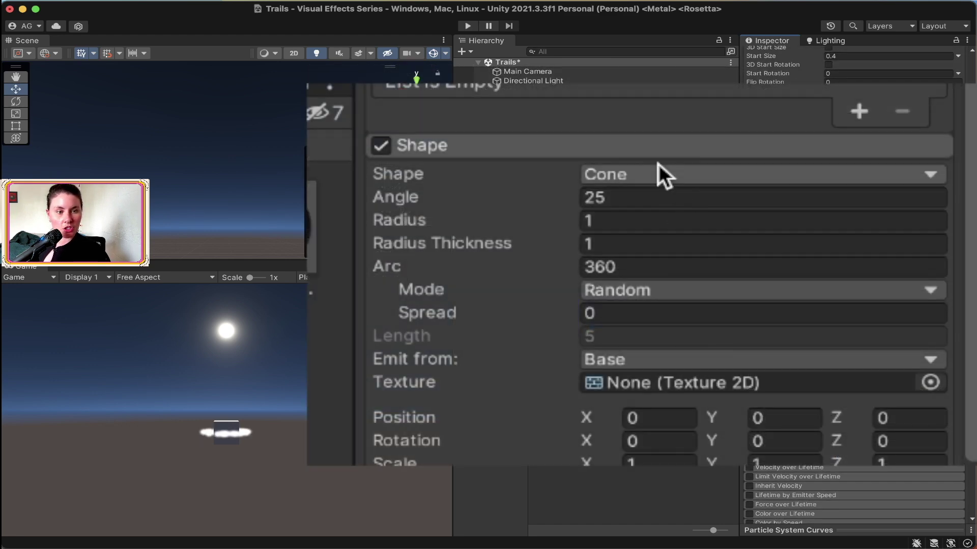
pyautogui.click(854, 298)
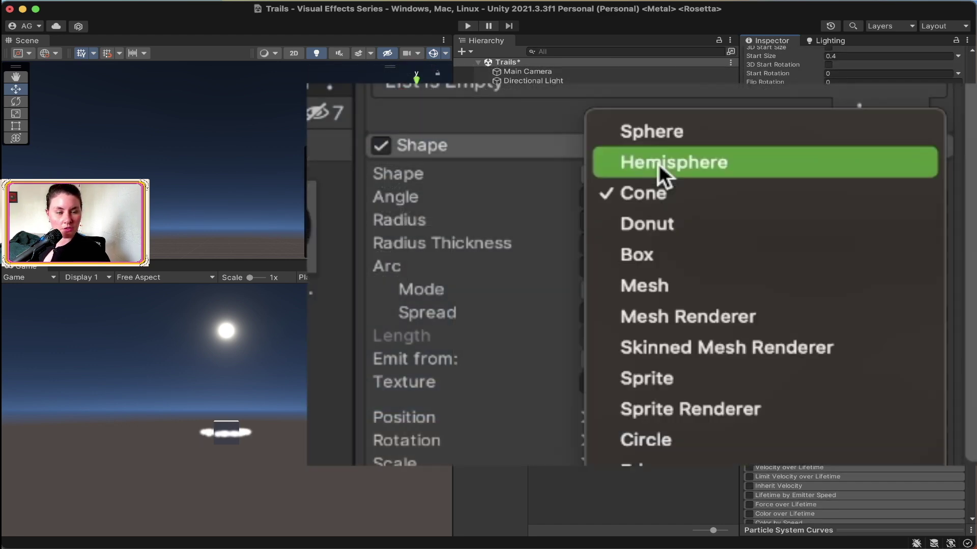
pyautogui.click(682, 129)
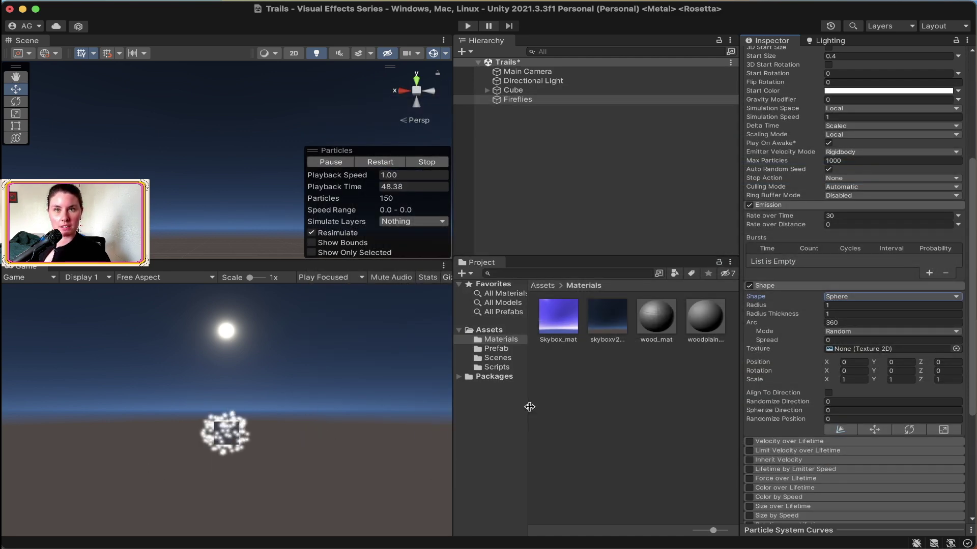
pyautogui.click(840, 305)
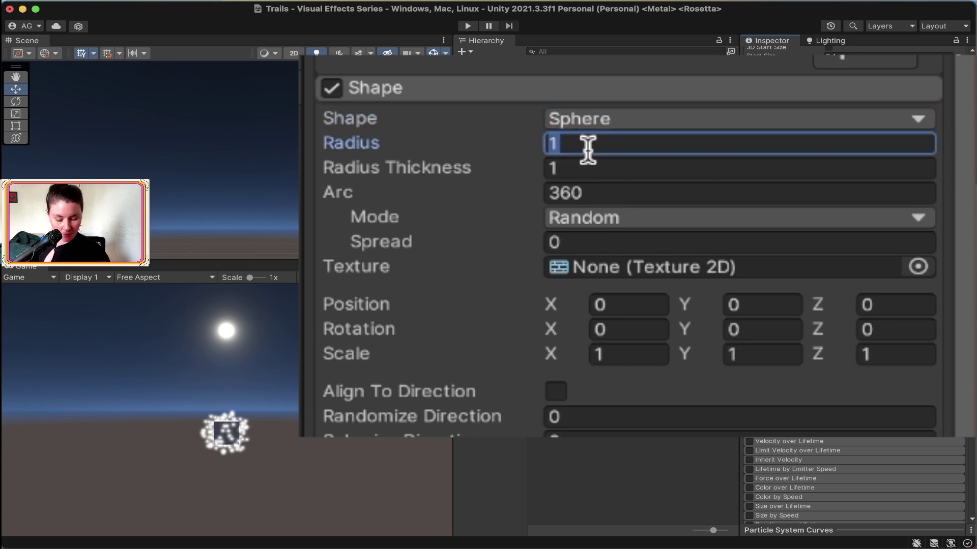
pyautogui.write('0')
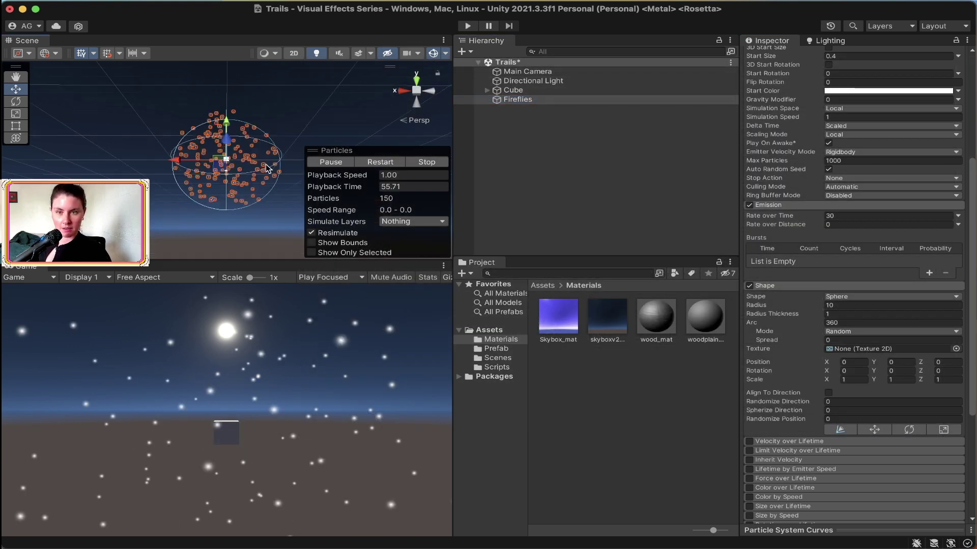
pyautogui.scroll(3, 229, 210)
pyautogui.scroll(2, 229, 210)
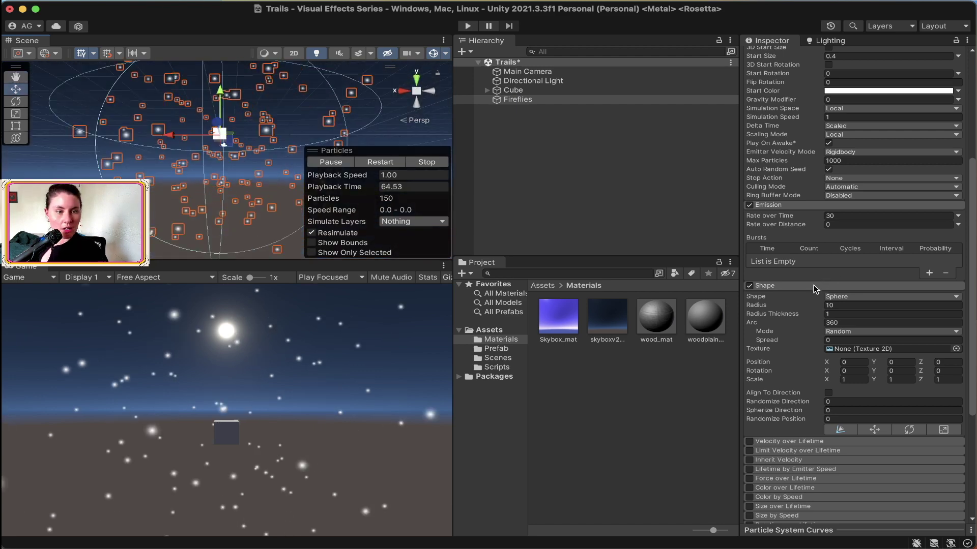
pyautogui.click(763, 286)
# Enable Color over Lifetime and make its gradient opaque in the middle with alpha 0 at both ends.
pyautogui.scroll(-2, 750, 229)
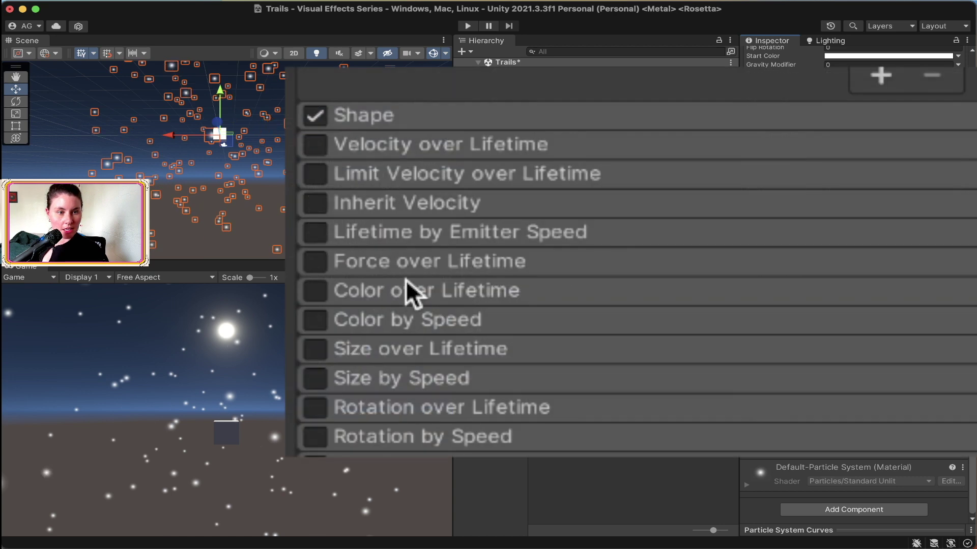
pyautogui.click(749, 307)
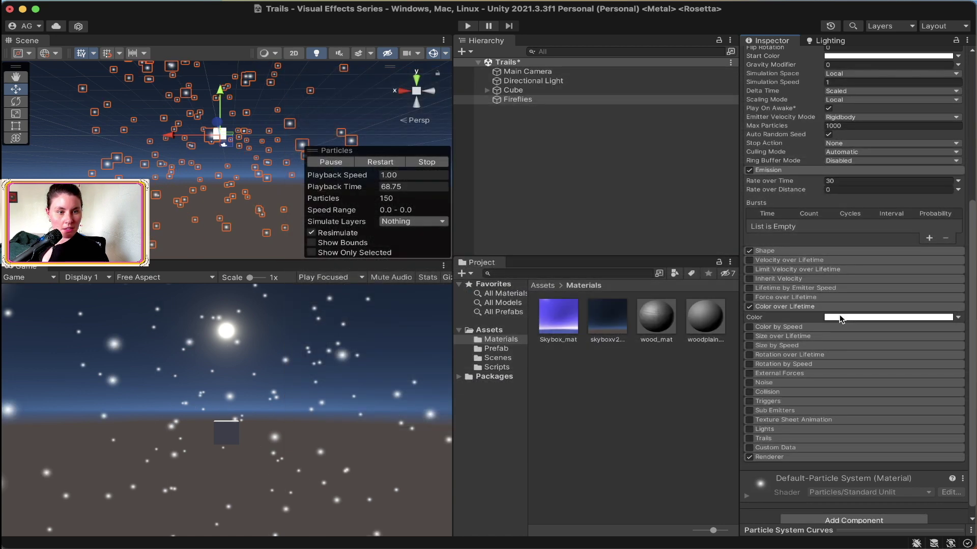
pyautogui.click(888, 317)
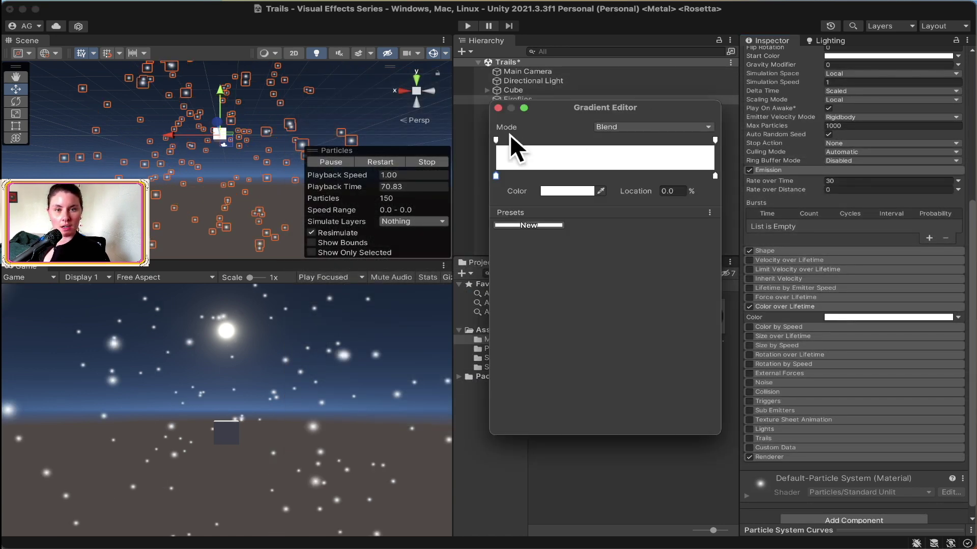
pyautogui.click(599, 140)
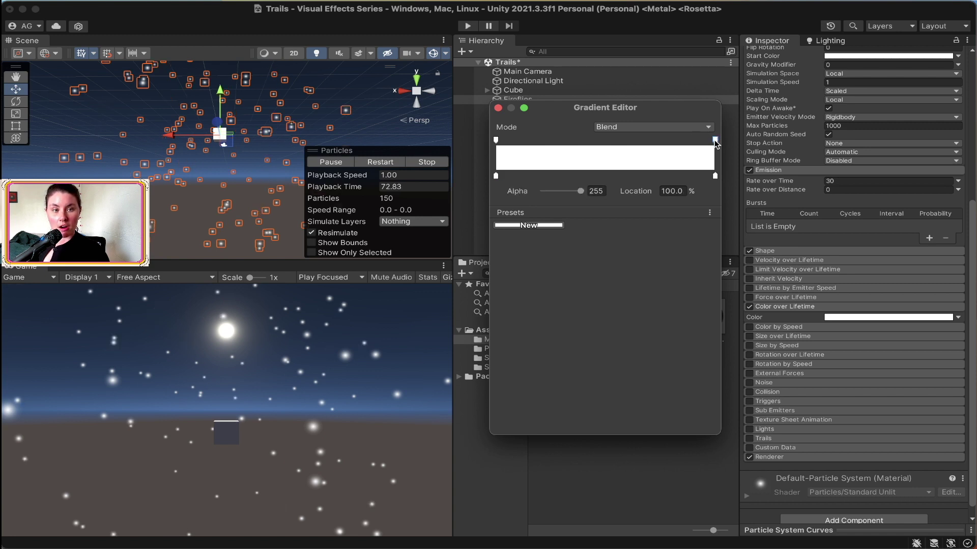
pyautogui.click(496, 140)
pyautogui.doubleClick(585, 191)
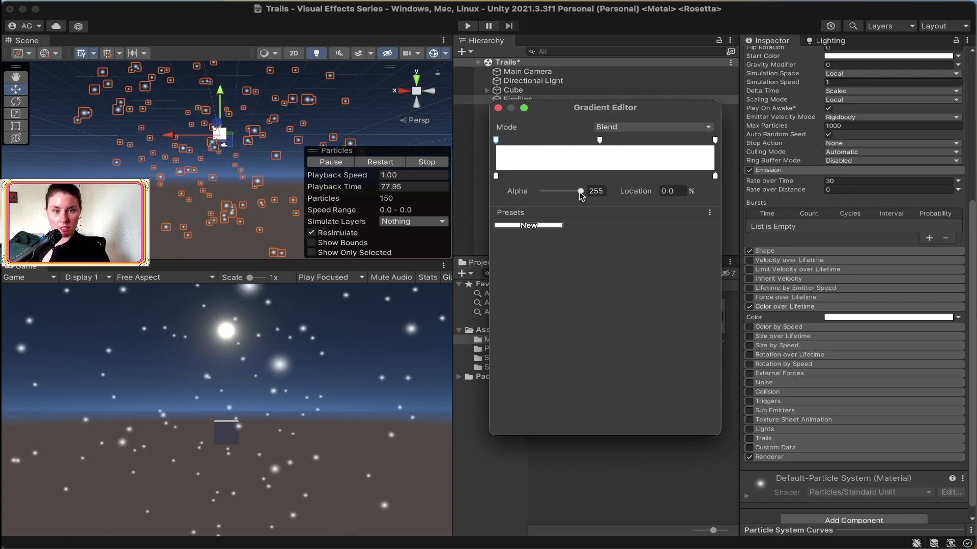
pyautogui.write('0')
pyautogui.click(715, 140)
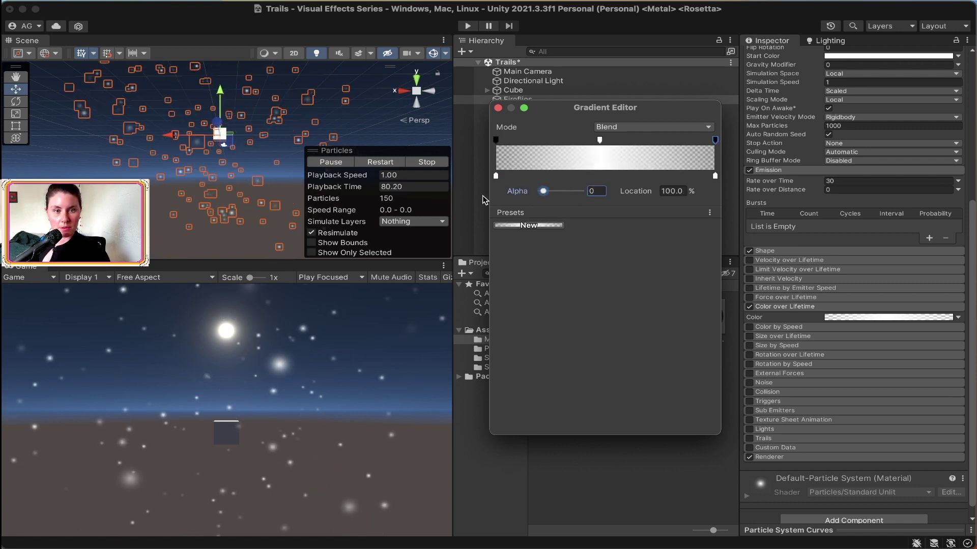
# Arrange the alpha keys into two pulses, opaque at 23.5% and 72.1%, transparent at the start, near the middle and at 92.9%.
pyautogui.moveTo(599, 141); pyautogui.dragTo(547, 141)
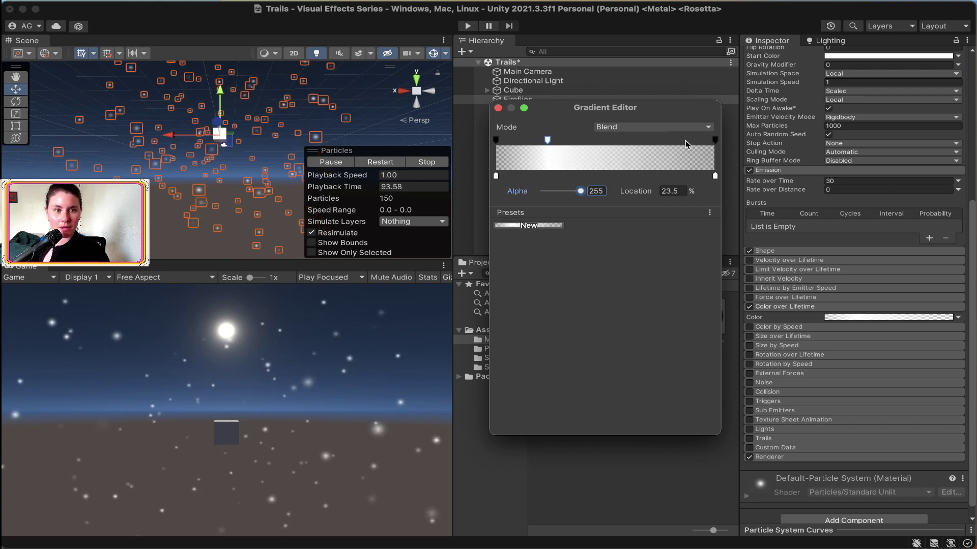
pyautogui.moveTo(715, 140); pyautogui.dragTo(608, 140)
pyautogui.click(645, 141)
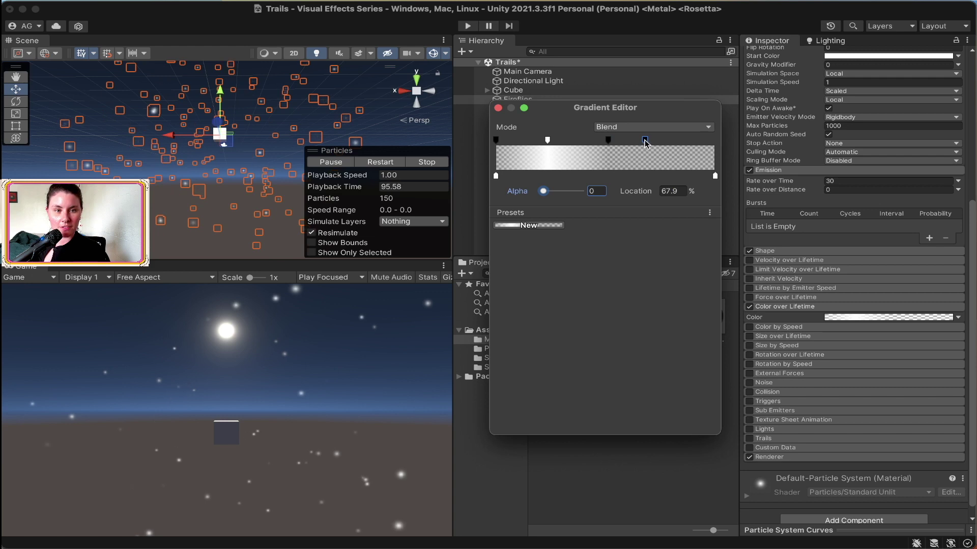
pyautogui.click(700, 141)
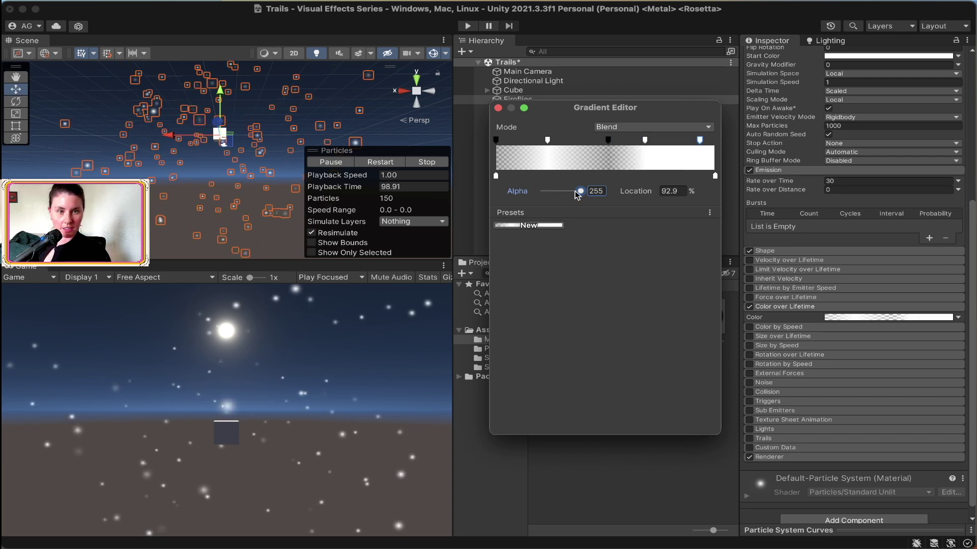
pyautogui.moveTo(579, 192); pyautogui.dragTo(499, 195)
pyautogui.moveTo(645, 141); pyautogui.dragTo(654, 140)
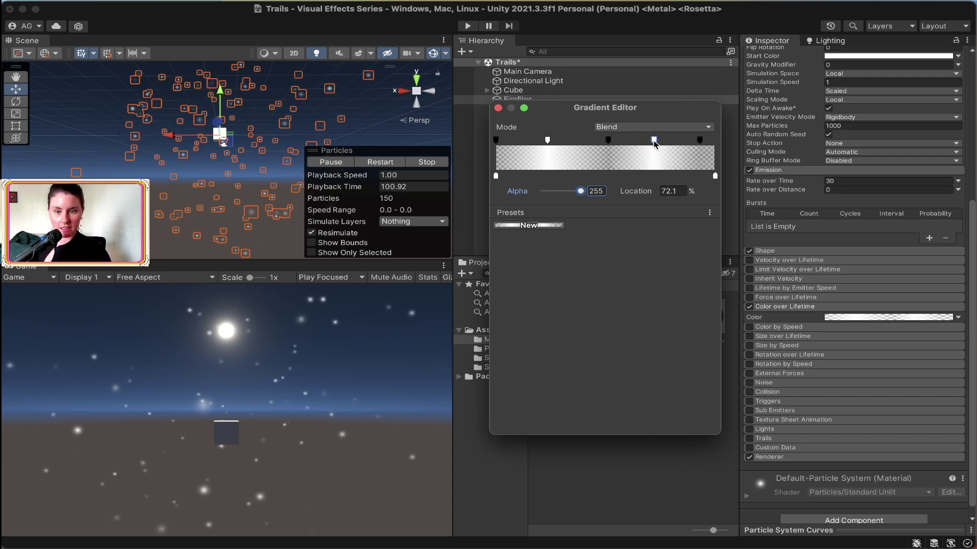
# Set the gradient's first color key to pale yellow EFDD8D.
pyautogui.click(496, 176)
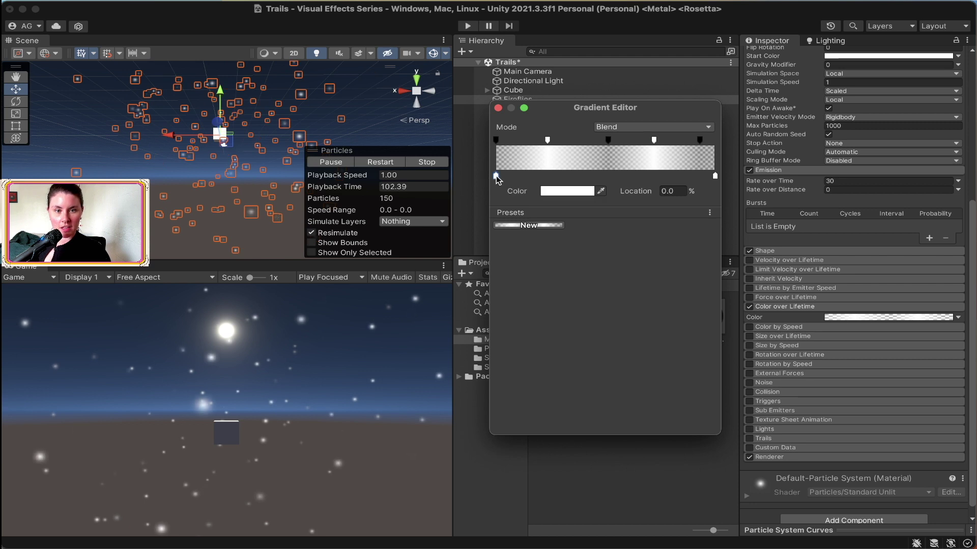
pyautogui.click(546, 190)
pyautogui.click(677, 242)
pyautogui.moveTo(654, 262); pyautogui.dragTo(628, 257)
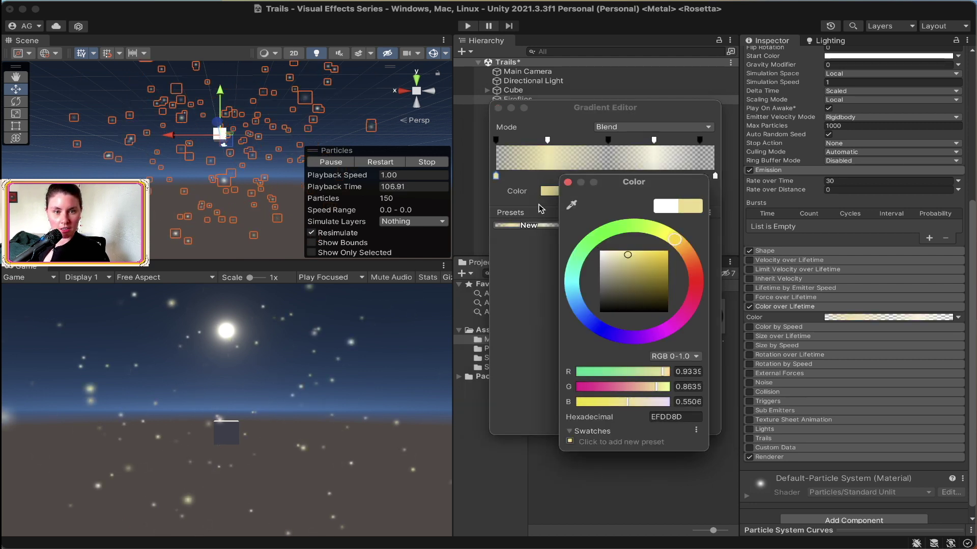
# Set the gradient's last color key to a warmer, more saturated yellow.
pyautogui.click(715, 176)
pyautogui.click(566, 192)
pyautogui.click(693, 254)
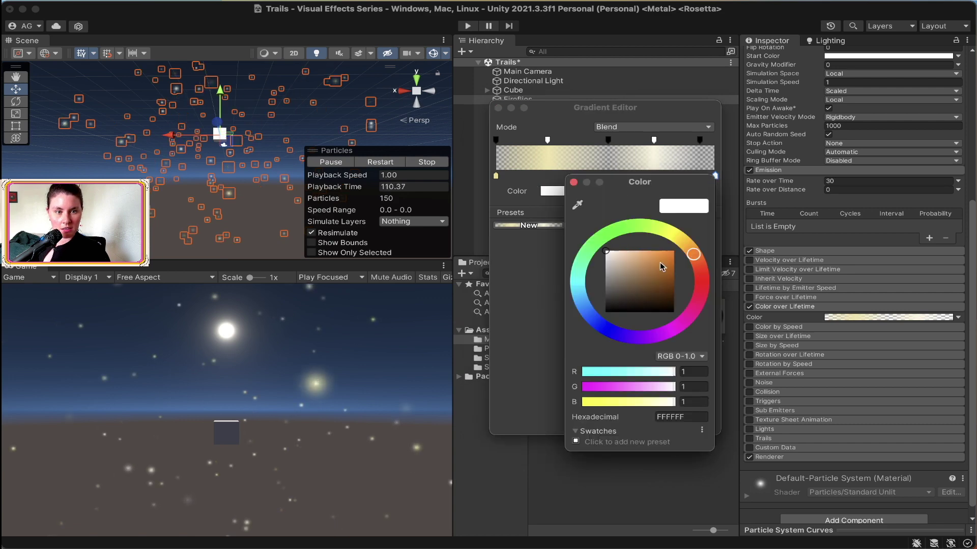
pyautogui.click(662, 261)
pyautogui.click(684, 242)
pyautogui.click(649, 254)
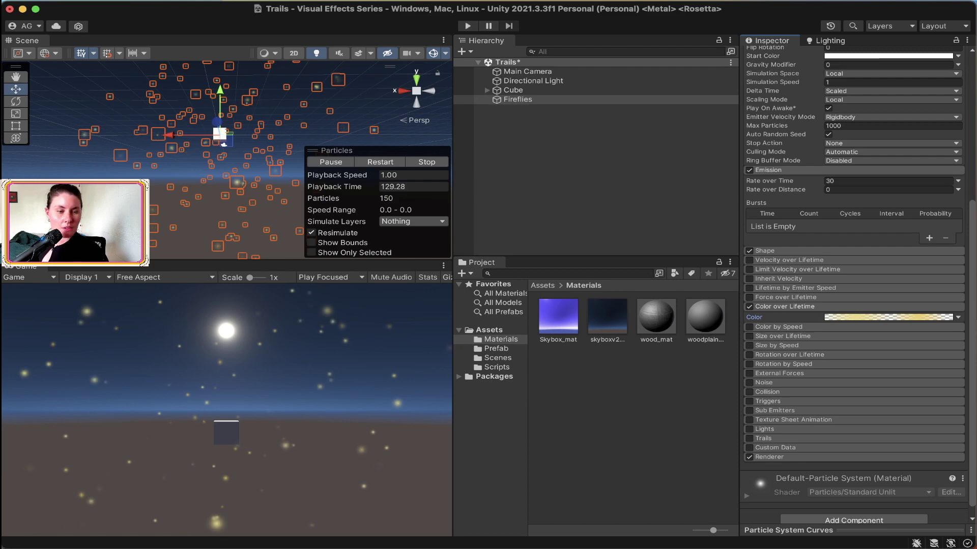
# Enable Size over Lifetime and make its size curve fall linearly from 1.0 to 0.0.
pyautogui.click(757, 336)
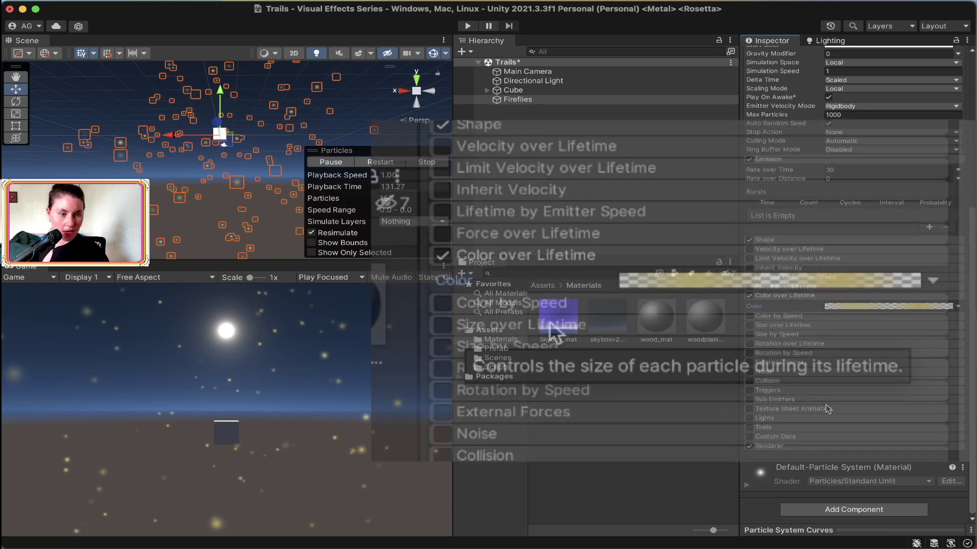
pyautogui.click(750, 305)
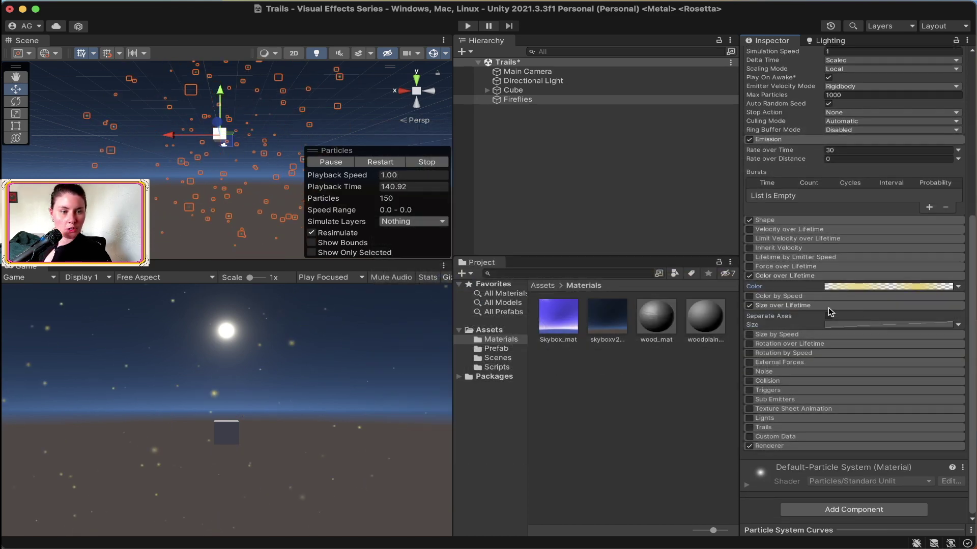
pyautogui.click(843, 324)
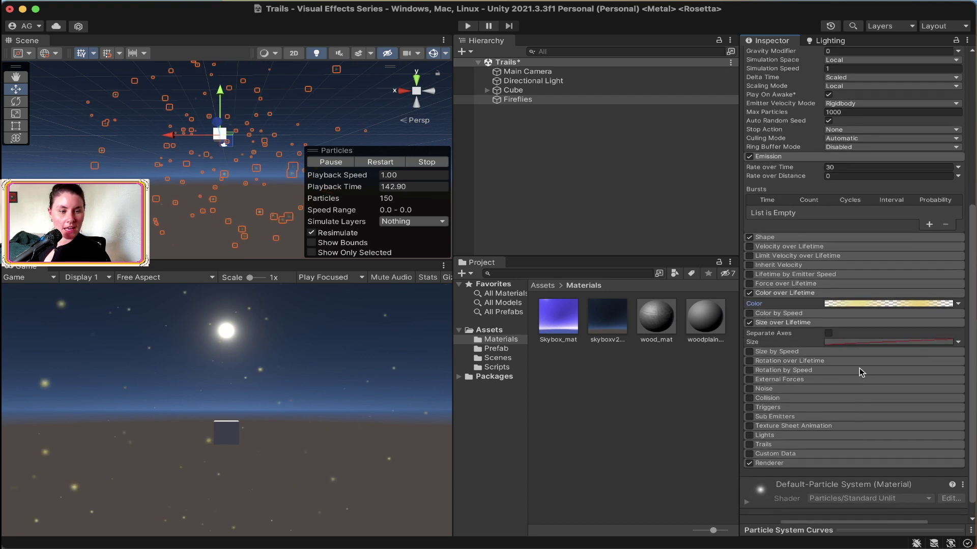
pyautogui.moveTo(858, 533); pyautogui.dragTo(860, 353)
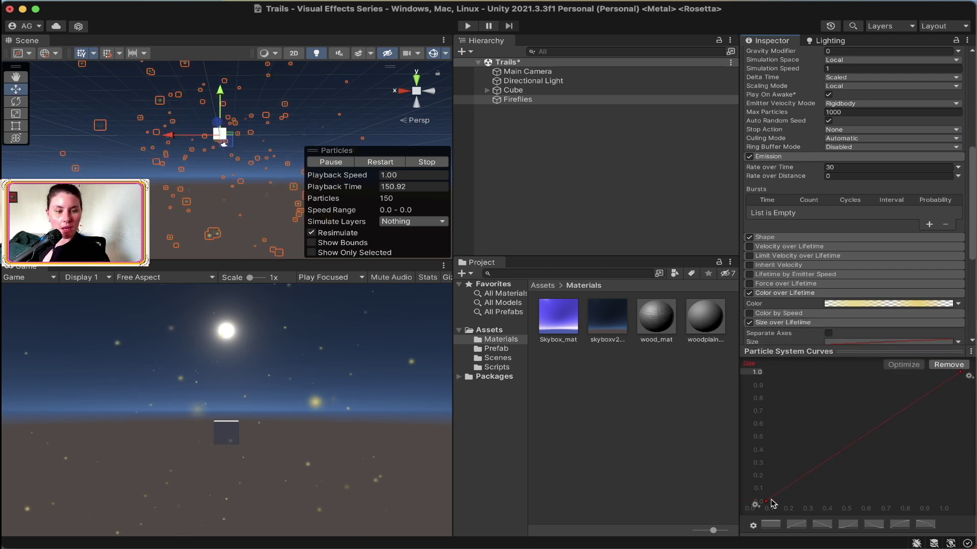
pyautogui.moveTo(765, 502); pyautogui.dragTo(767, 391)
pyautogui.moveTo(960, 372); pyautogui.dragTo(956, 479)
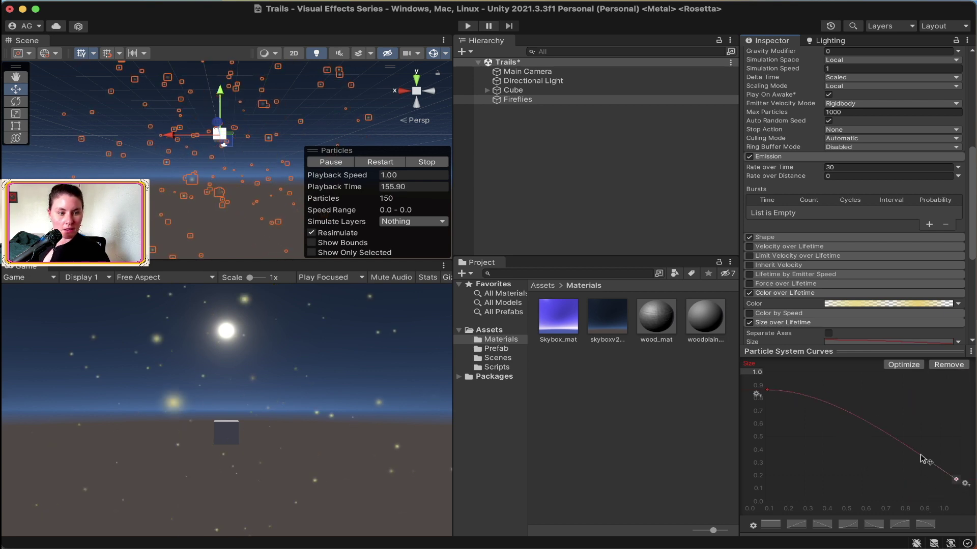
pyautogui.click(823, 525)
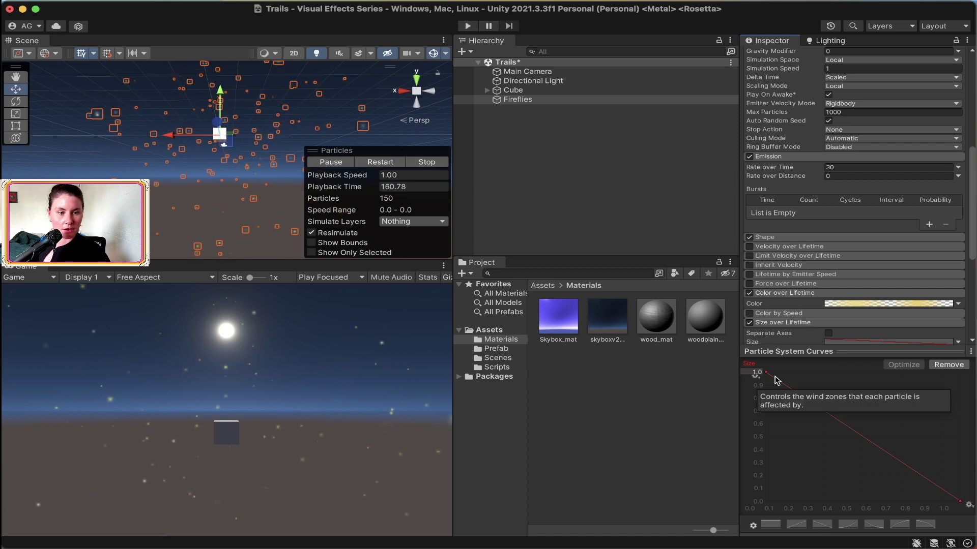
pyautogui.moveTo(841, 351); pyautogui.dragTo(860, 442)
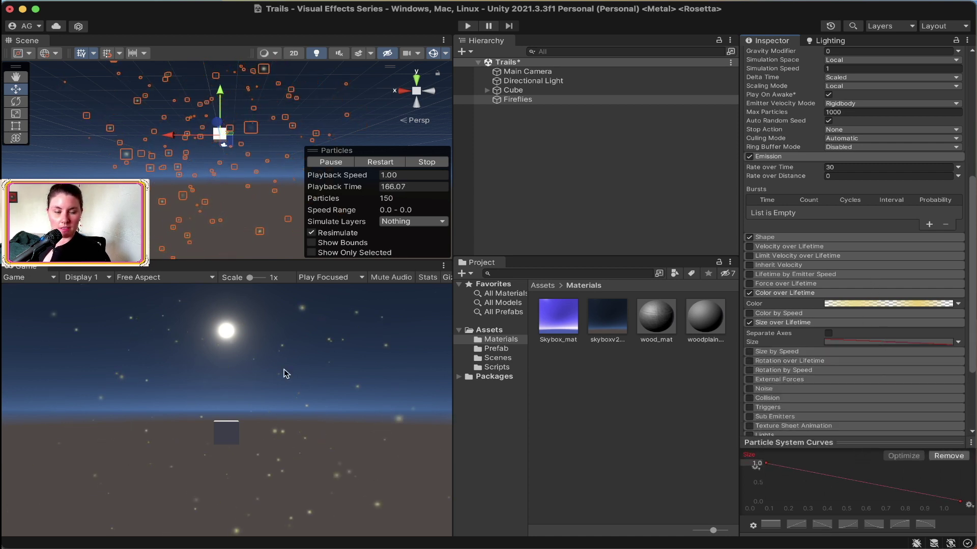
# Enable the Noise module and set its strength to 0.1.
pyautogui.scroll(-5, 846, 279)
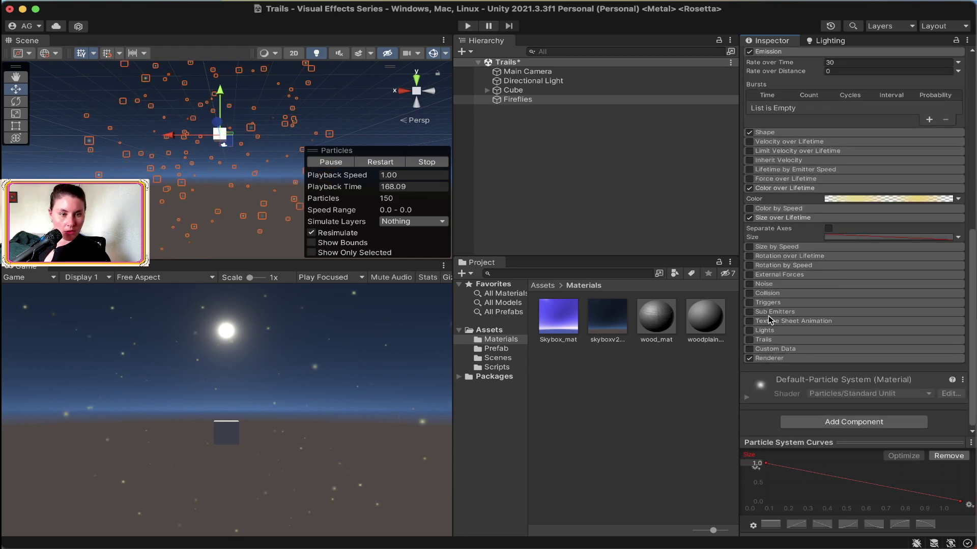
pyautogui.click(749, 283)
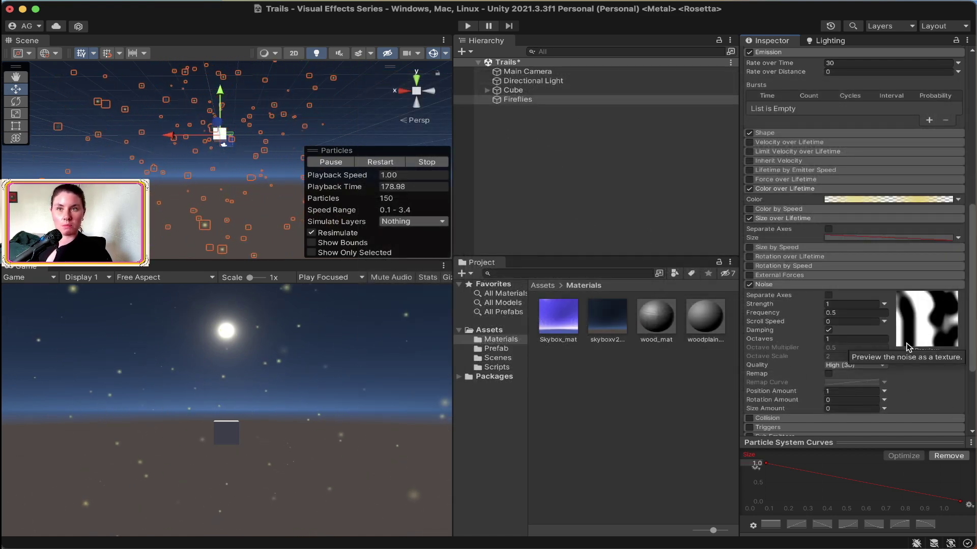
pyautogui.click(705, 248)
pyautogui.write('.5')
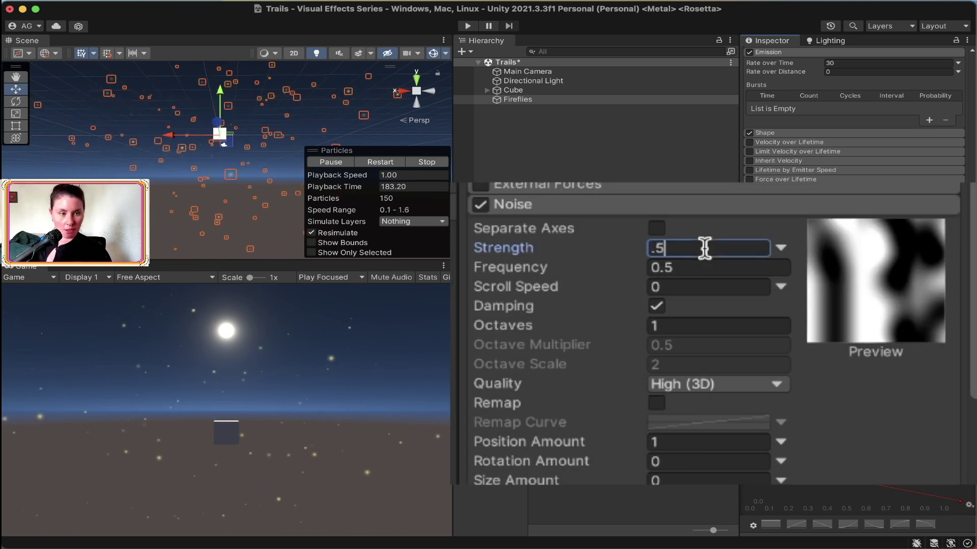
pyautogui.press('BackSpace')
pyautogui.write('4')
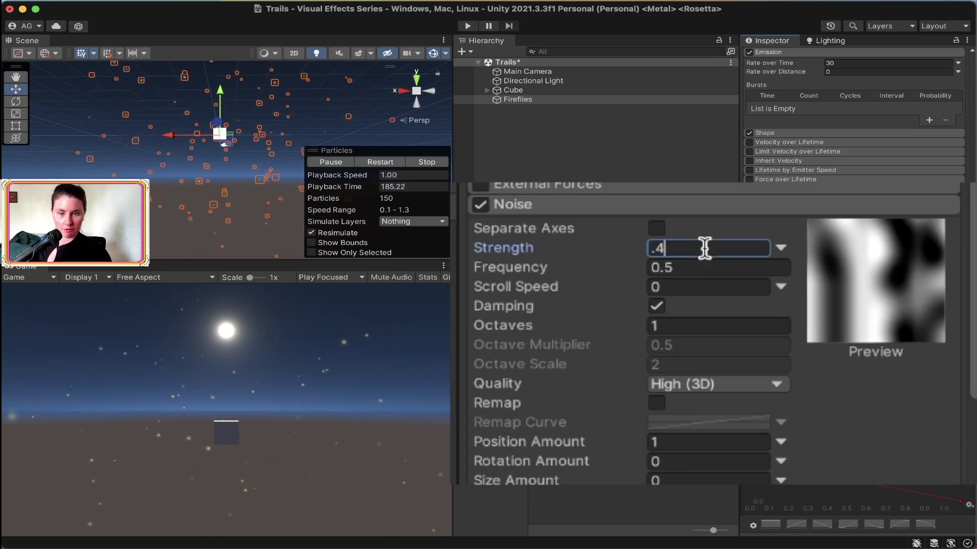
pyautogui.press('BackSpace')
pyautogui.write('1')
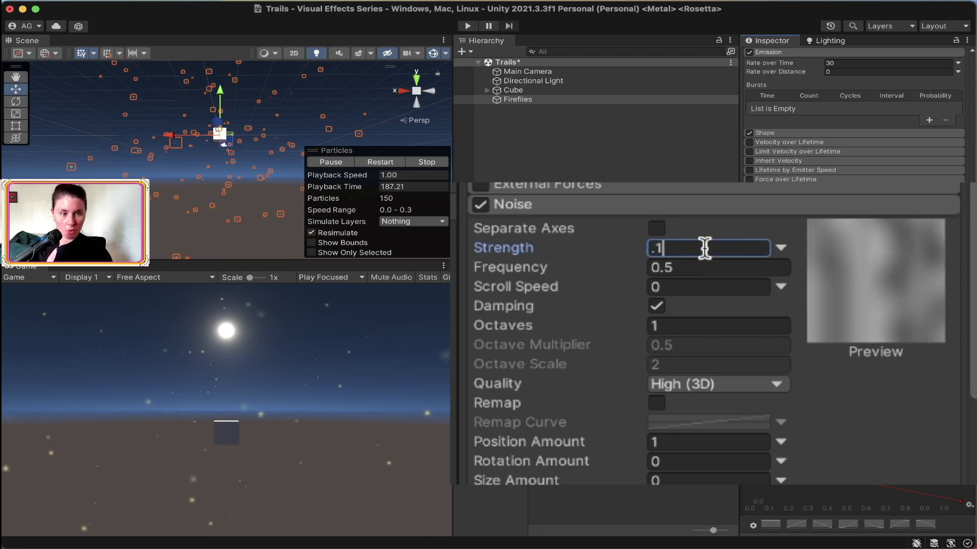
# Set the Noise module's strength to 0.2 and its frequency to 1.
pyautogui.press('BackSpace')
pyautogui.press('BackSpace')
pyautogui.write('0')
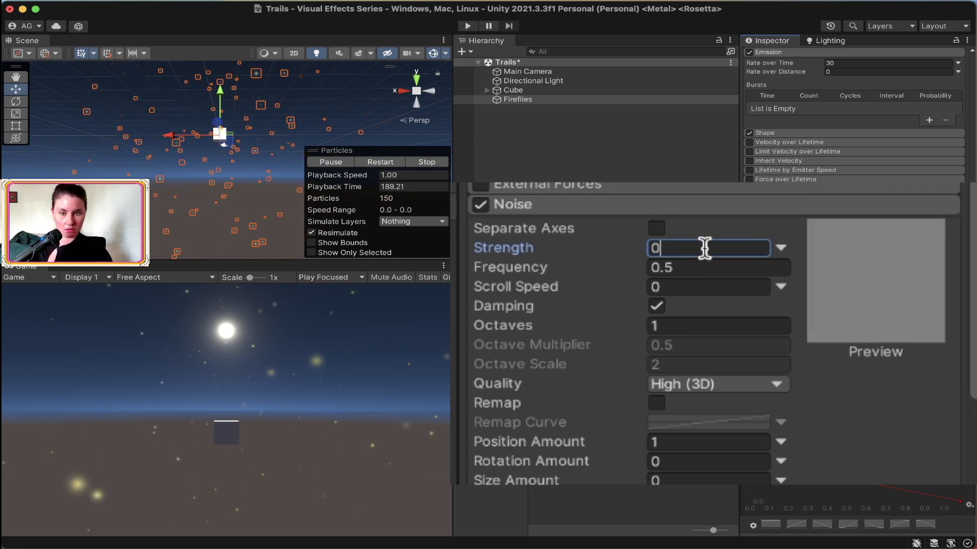
pyautogui.write('.1')
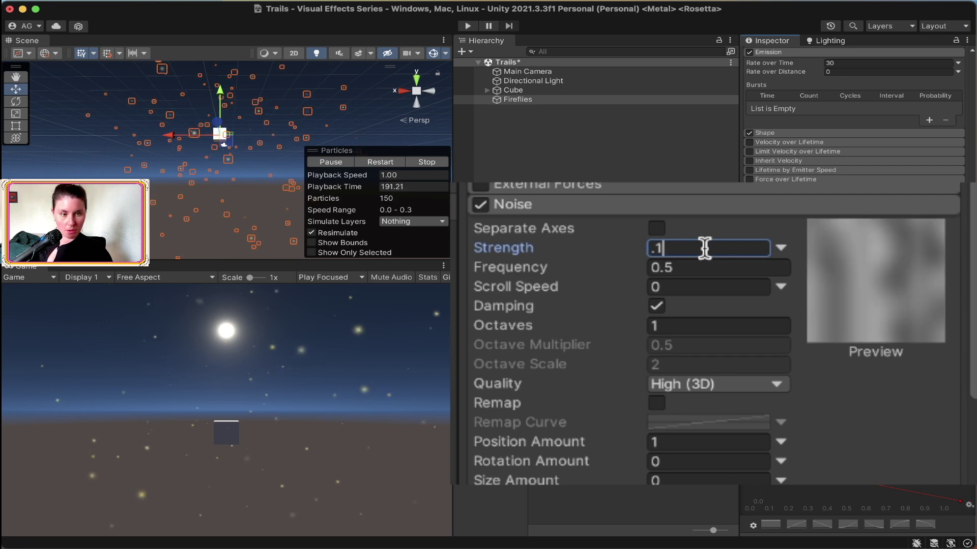
pyautogui.press('BackSpace')
pyautogui.write('2')
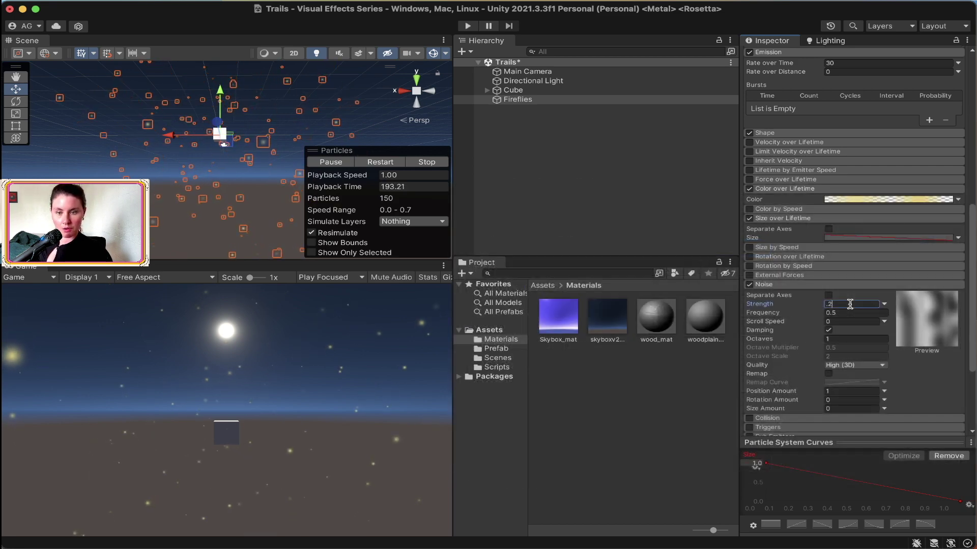
pyautogui.click(858, 313)
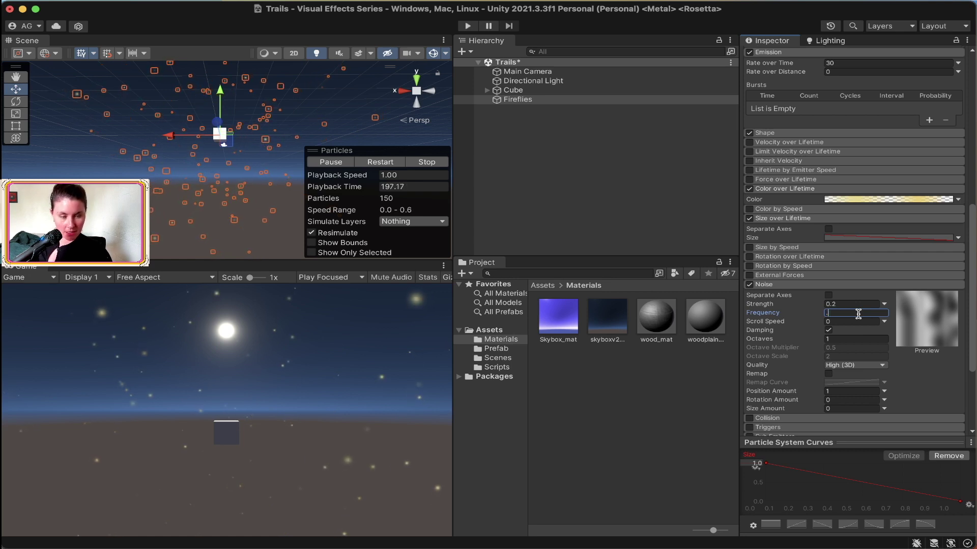
pyautogui.write('.1')
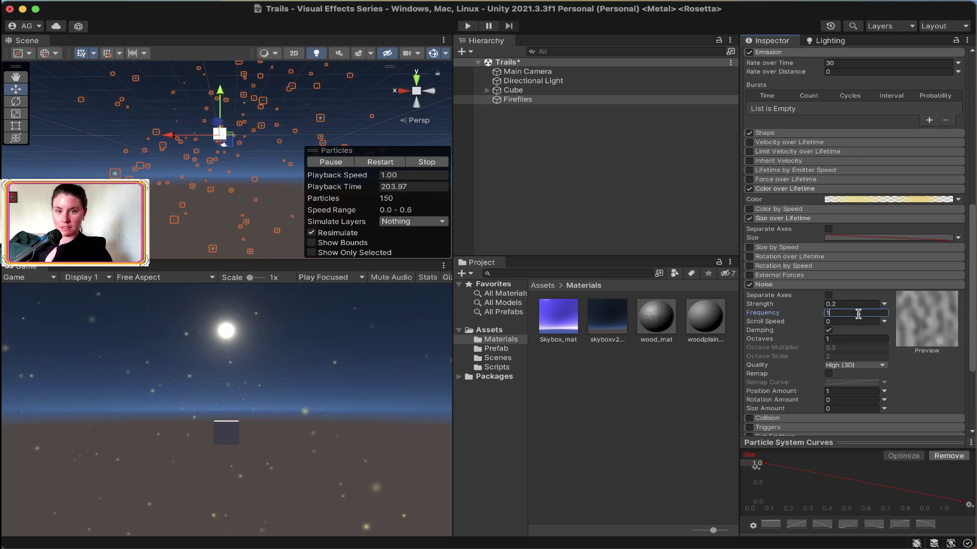
# Run the scene to preview the fireflies' movement and expand the Renderer module to examine its material.
pyautogui.press('super+p')
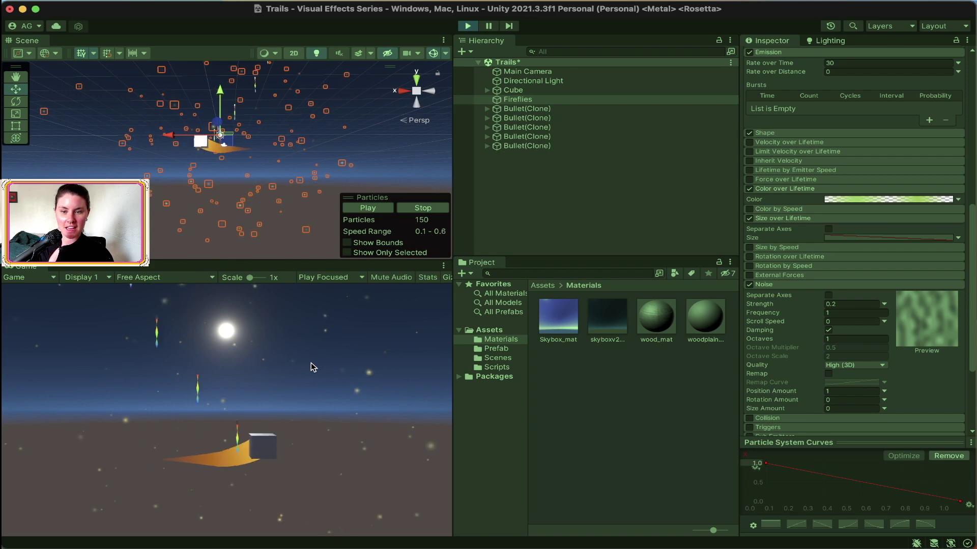
pyautogui.press('super+p')
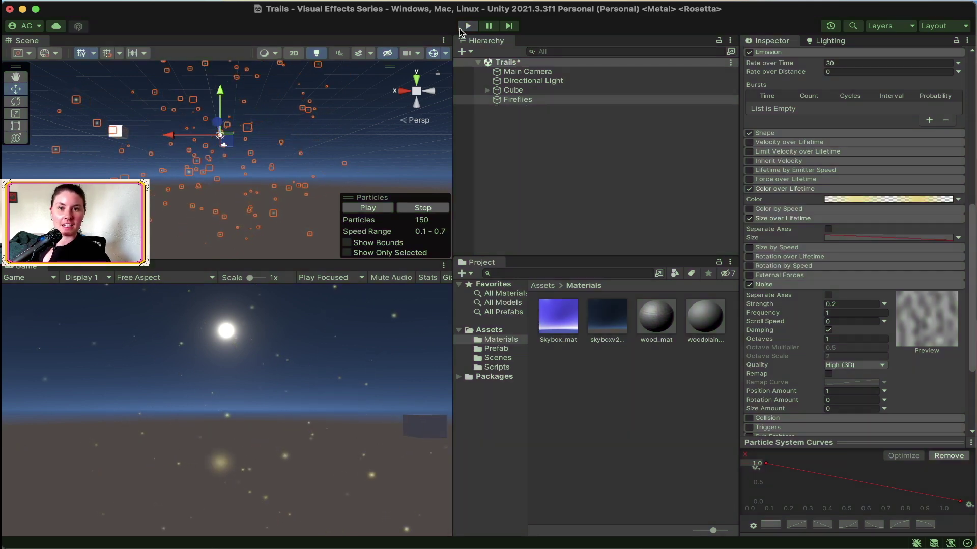
pyautogui.press('super+p')
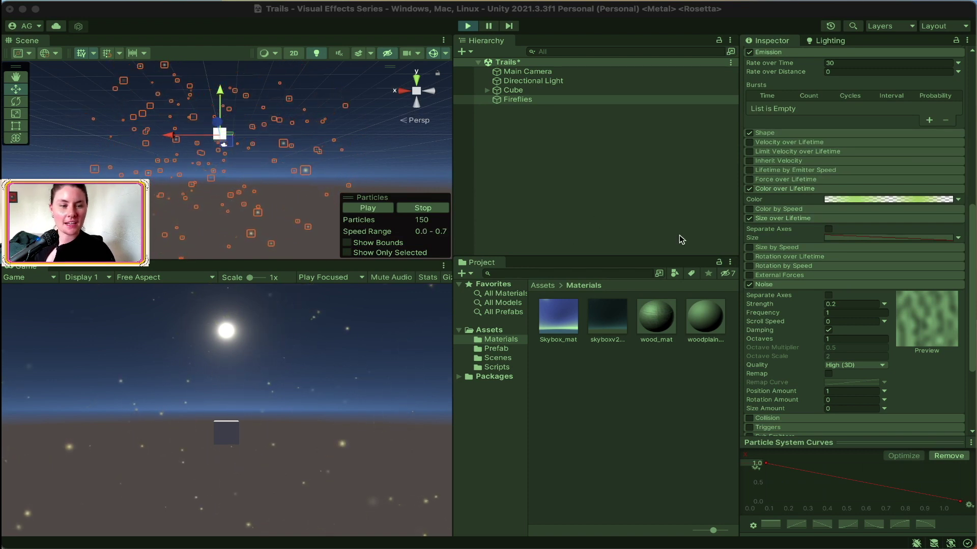
pyautogui.scroll(-5, 881, 275)
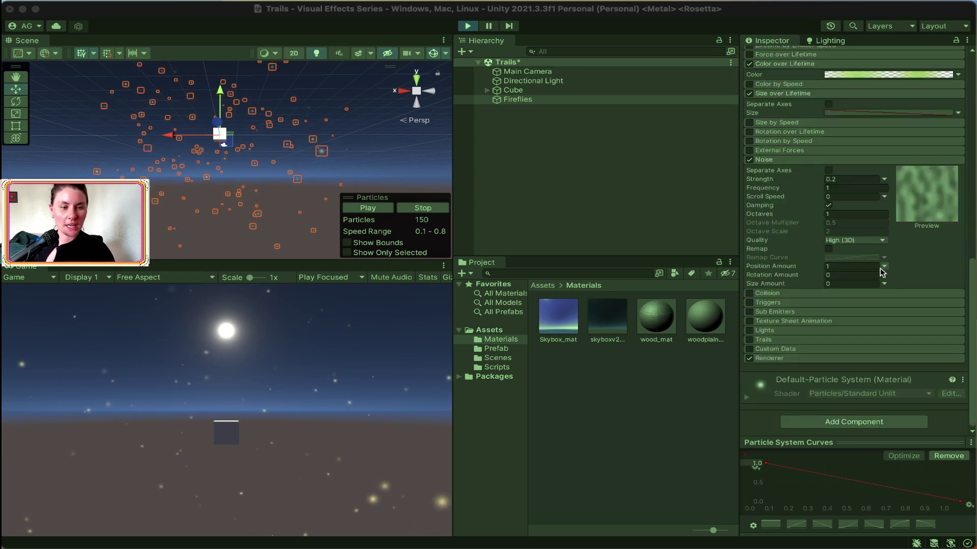
pyautogui.click(805, 359)
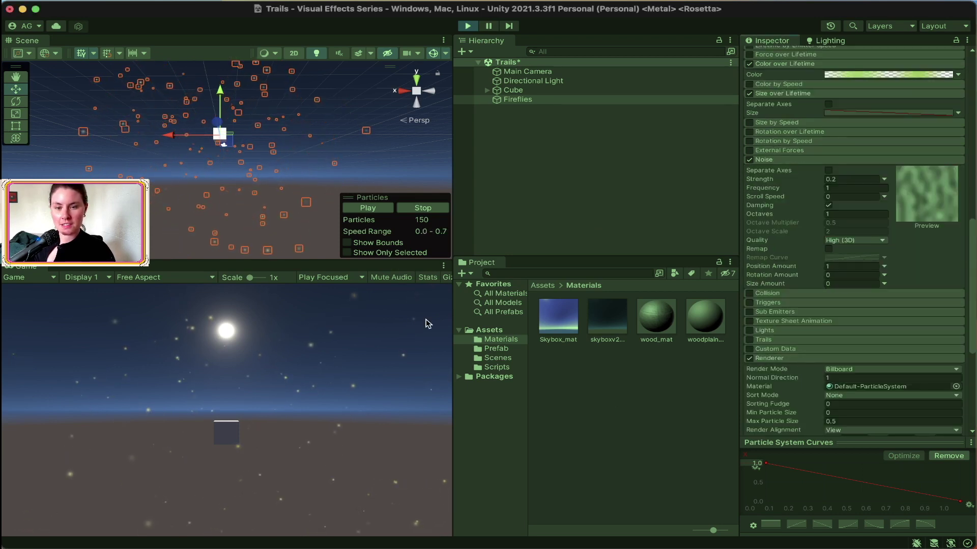
pyautogui.press('super+p')
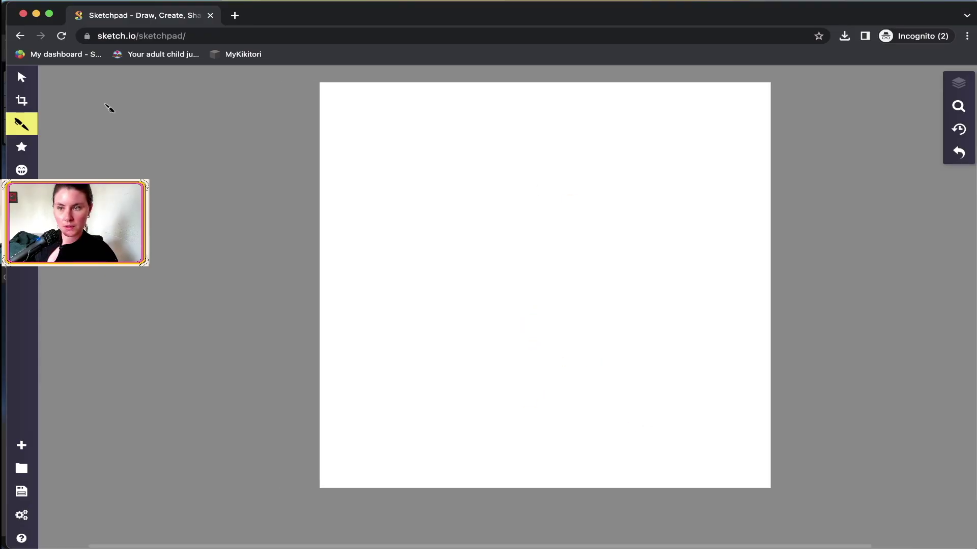
# In Sketchpad, fill the canvas with a dark gray-to-black radial gradient using Pixel Fill.
pyautogui.click(21, 218)
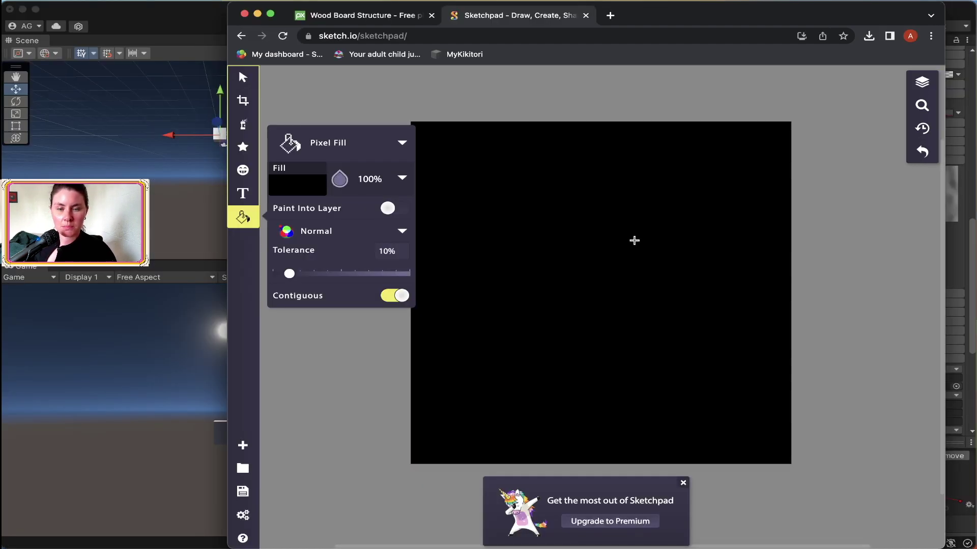
pyautogui.click(297, 190)
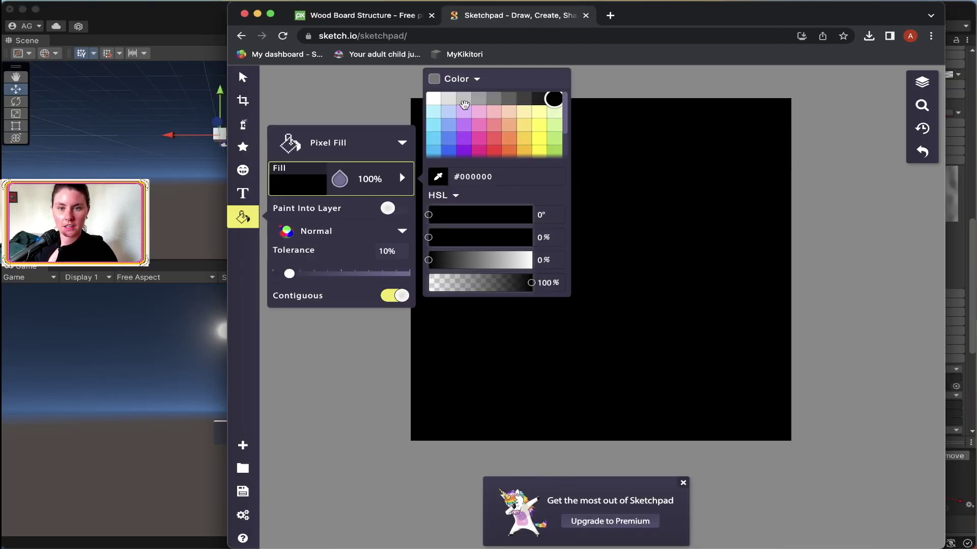
pyautogui.click(474, 86)
pyautogui.click(533, 111)
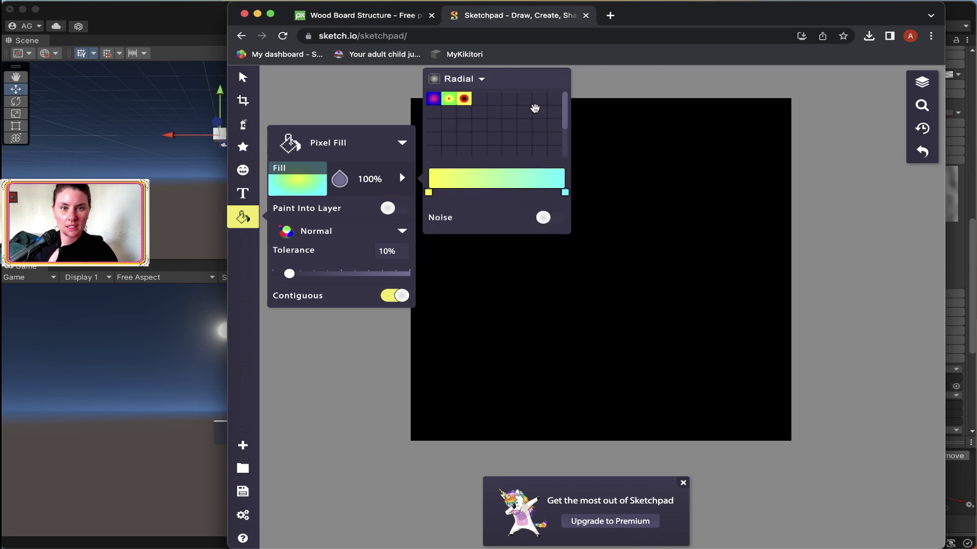
pyautogui.click(522, 143)
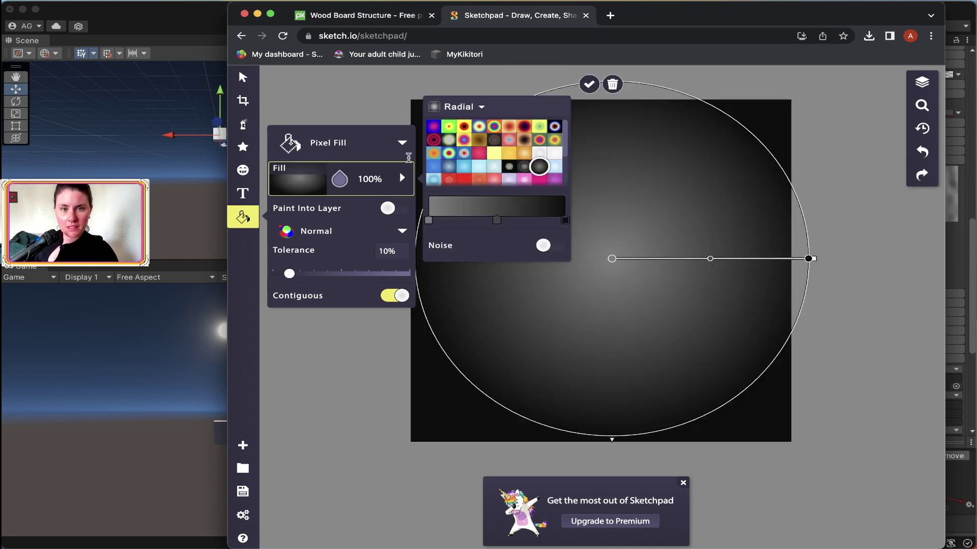
# Change the radial gradient's center color stop to white and finish the fill.
pyautogui.click(429, 220)
pyautogui.moveTo(634, 217); pyautogui.dragTo(696, 219)
pyautogui.click(600, 206)
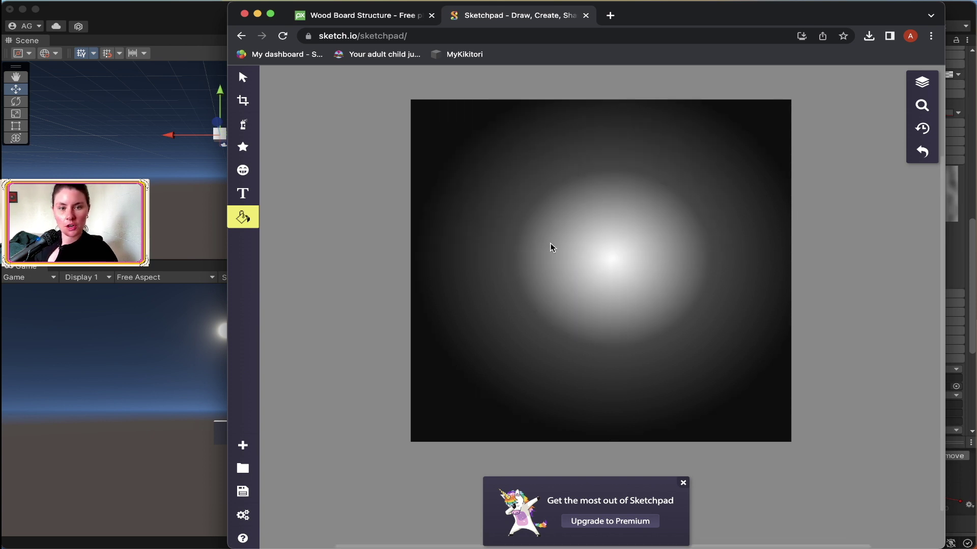
# Paint a solid white oval at the glow's center using the Pen with a white outline and 37 to 50 px line width.
pyautogui.click(243, 125)
pyautogui.click(364, 112)
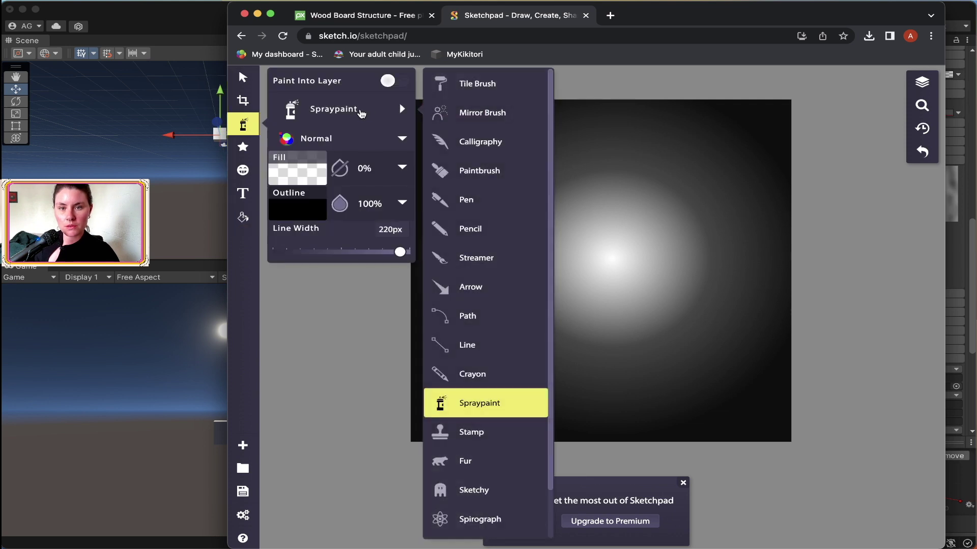
pyautogui.click(478, 194)
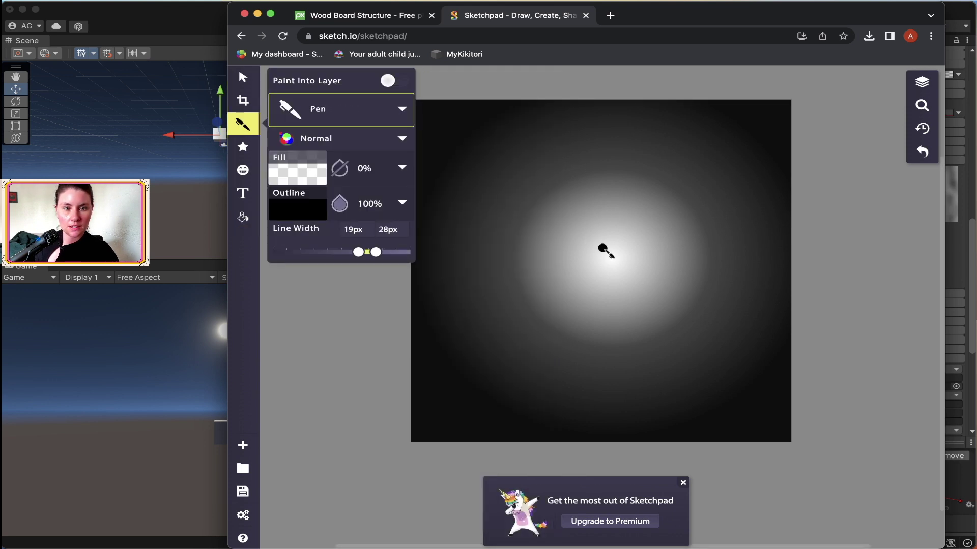
pyautogui.click(381, 212)
pyautogui.click(434, 119)
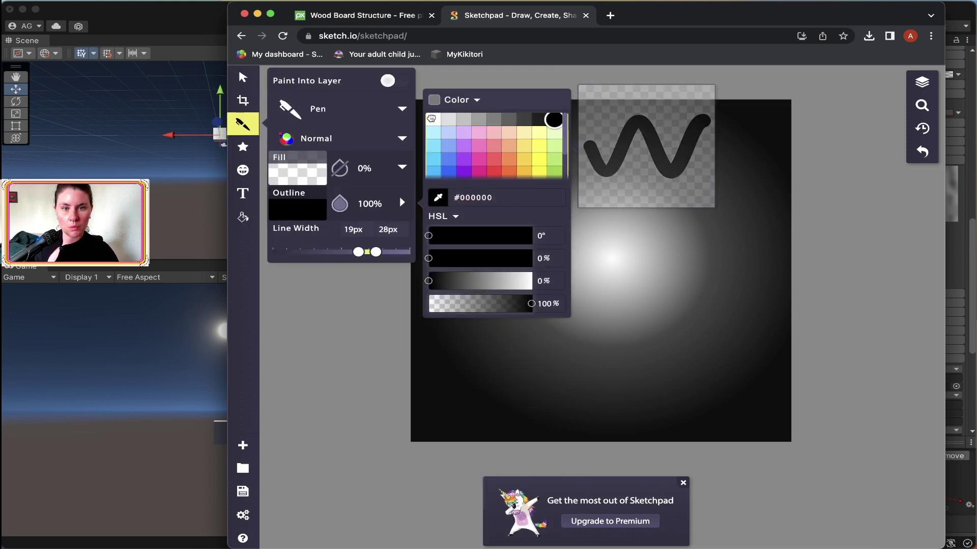
pyautogui.moveTo(378, 252)
pyautogui.mouseDown()
pyautogui.moveTo(406, 252)
pyautogui.moveTo(377, 257)
pyautogui.mouseUp()
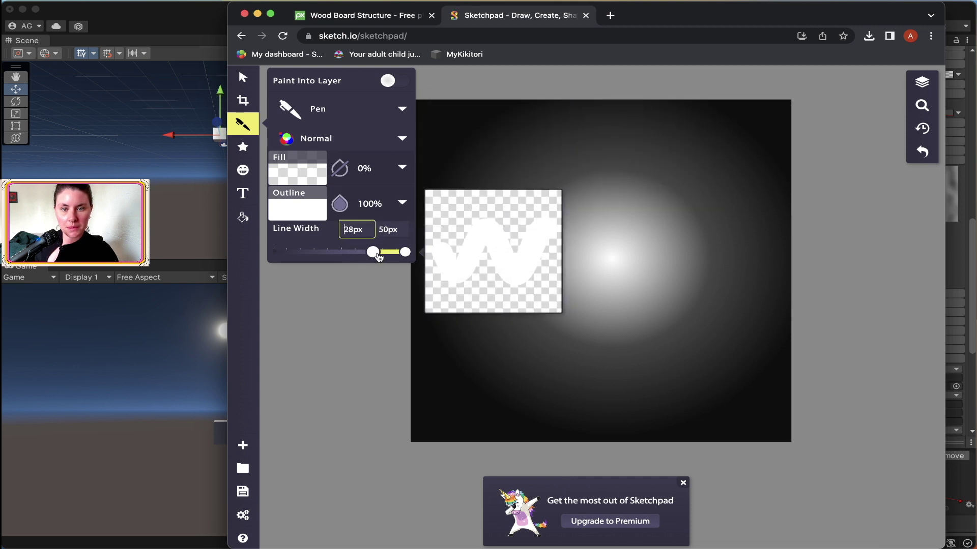
pyautogui.click(612, 256)
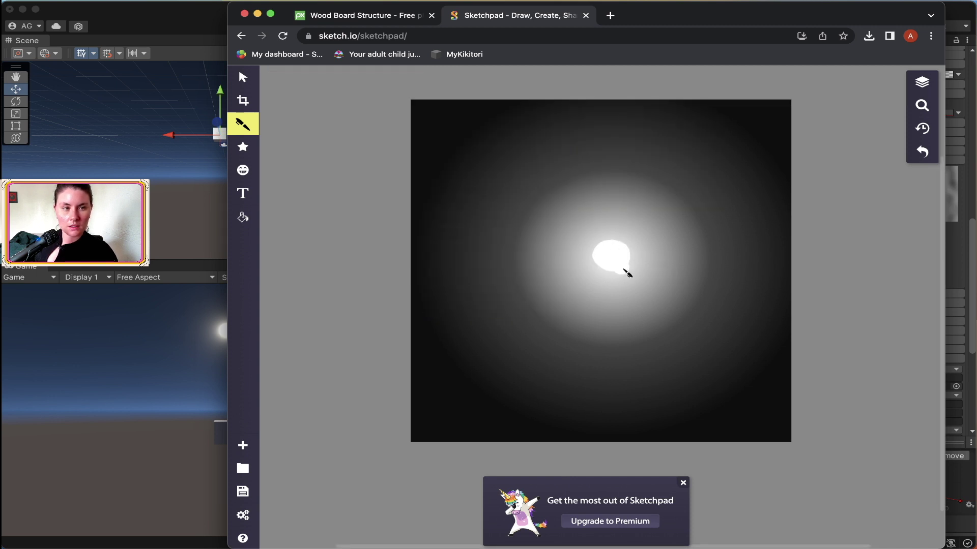
pyautogui.moveTo(613, 268); pyautogui.dragTo(632, 260)
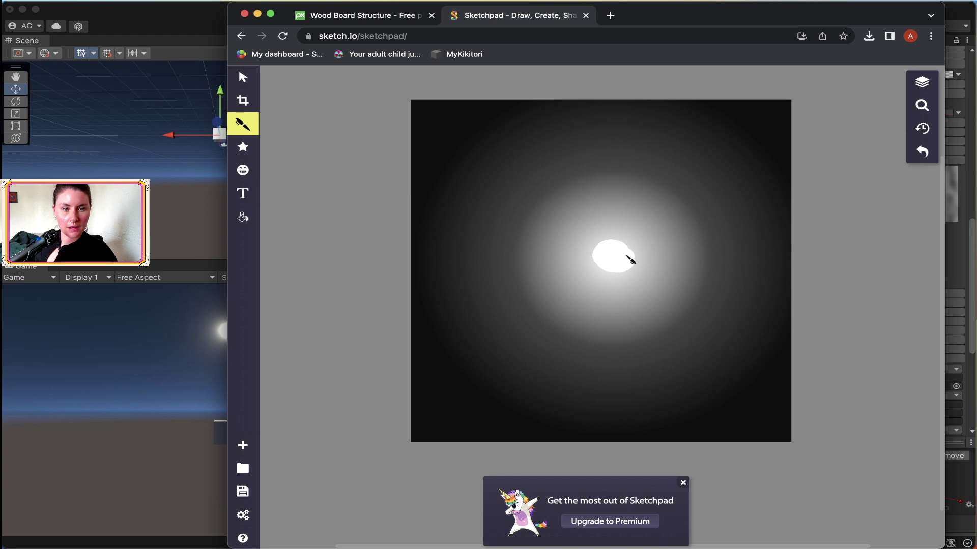
# Draw short, thin white strokes around the oval's edge with a 1.04 to 3.15 px Pen, and export the drawing.
pyautogui.click(243, 125)
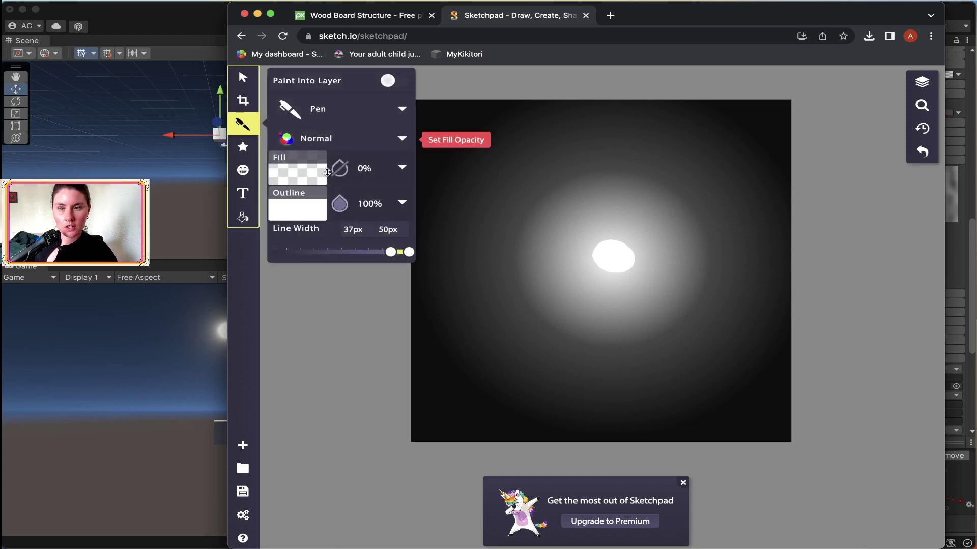
pyautogui.moveTo(392, 252)
pyautogui.mouseDown()
pyautogui.moveTo(273, 252)
pyautogui.moveTo(310, 253)
pyautogui.mouseUp()
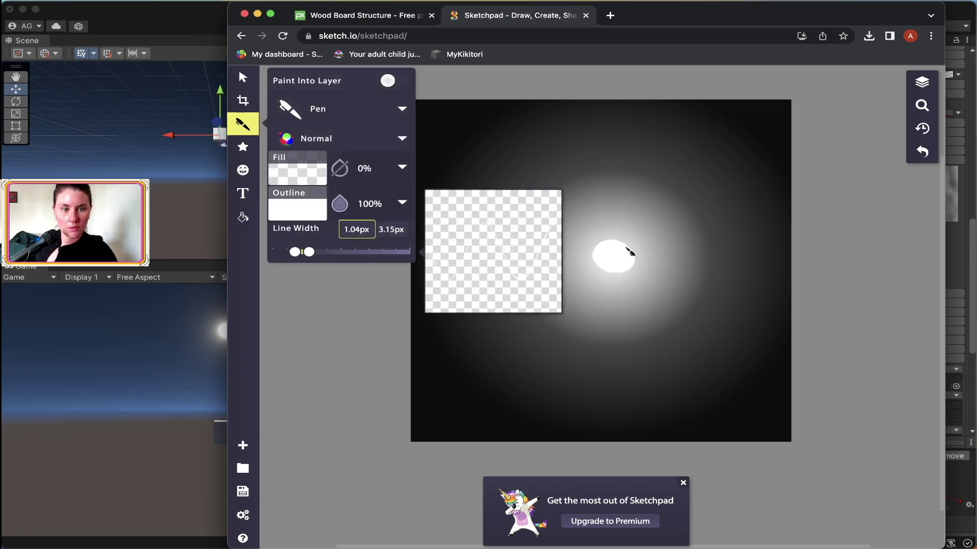
pyautogui.moveTo(625, 247); pyautogui.dragTo(632, 240)
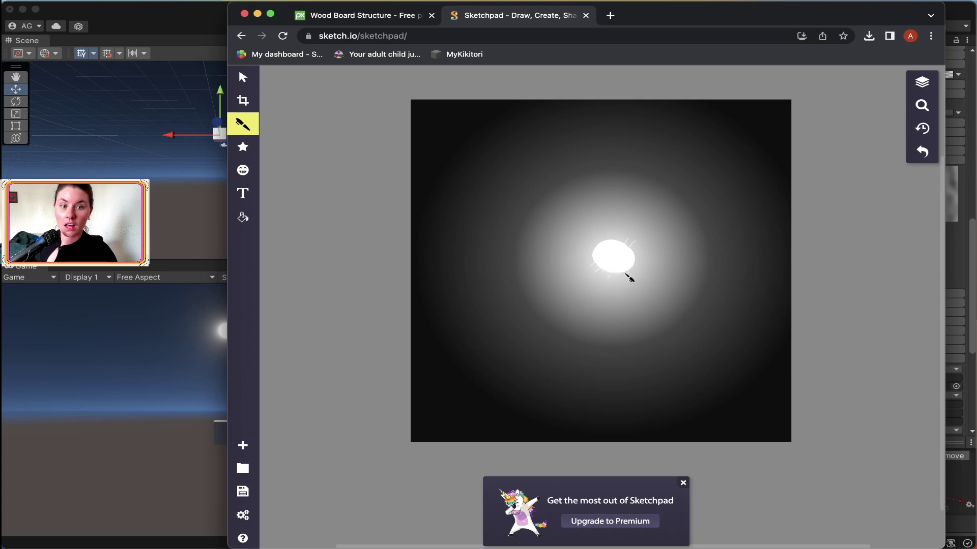
pyautogui.click(524, 275)
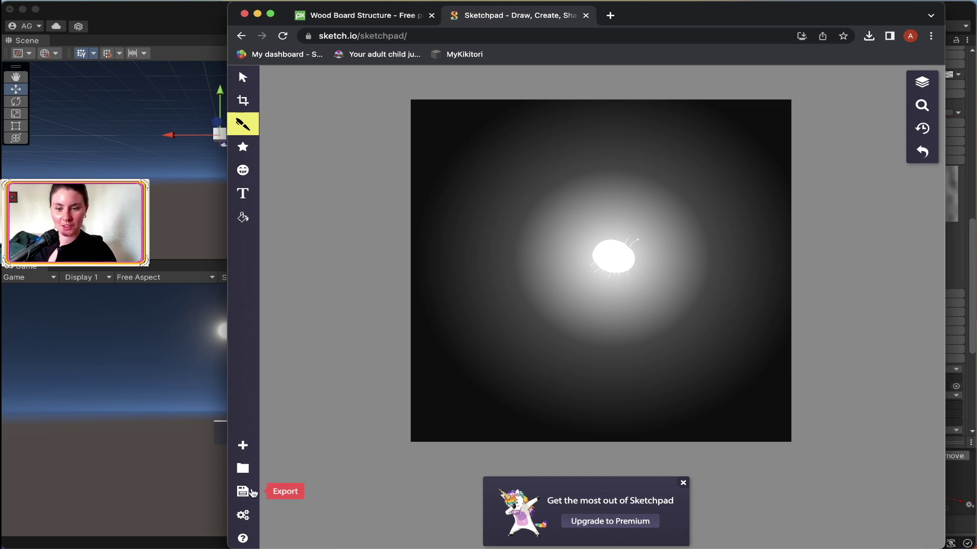
pyautogui.click(243, 491)
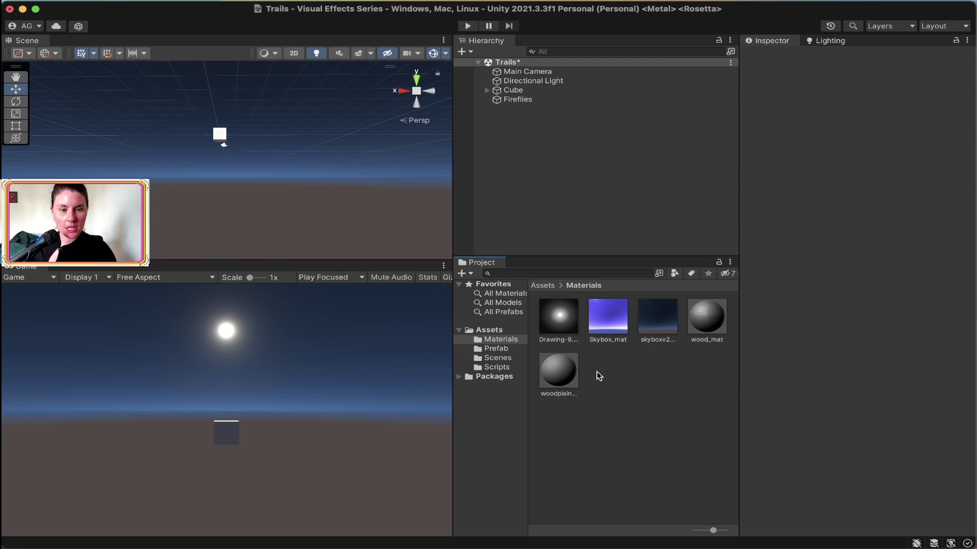
# In Unity, create a material named firefly_mat in the Materials folder.
pyautogui.rightClick(599, 376)
pyautogui.moveTo(703, 229)
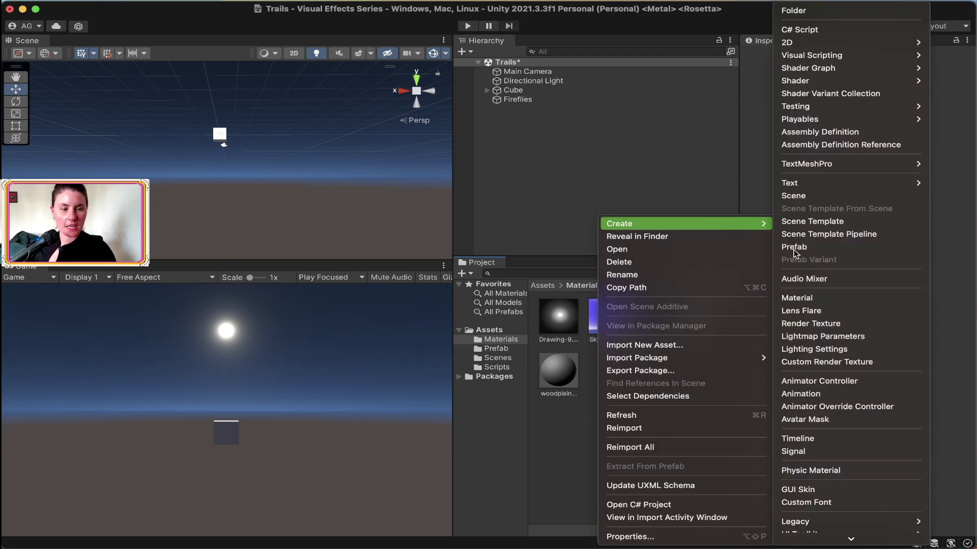
pyautogui.click(869, 298)
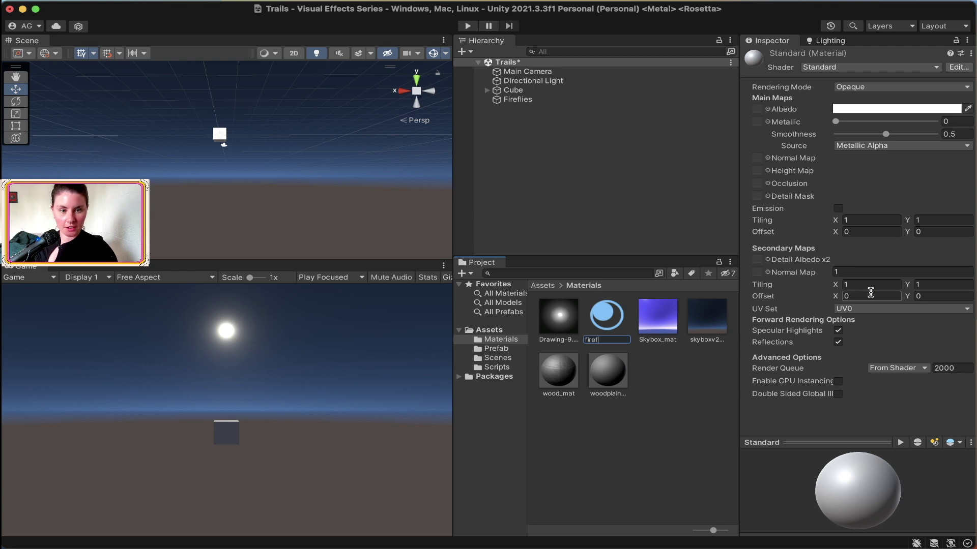
pyautogui.press('Return')
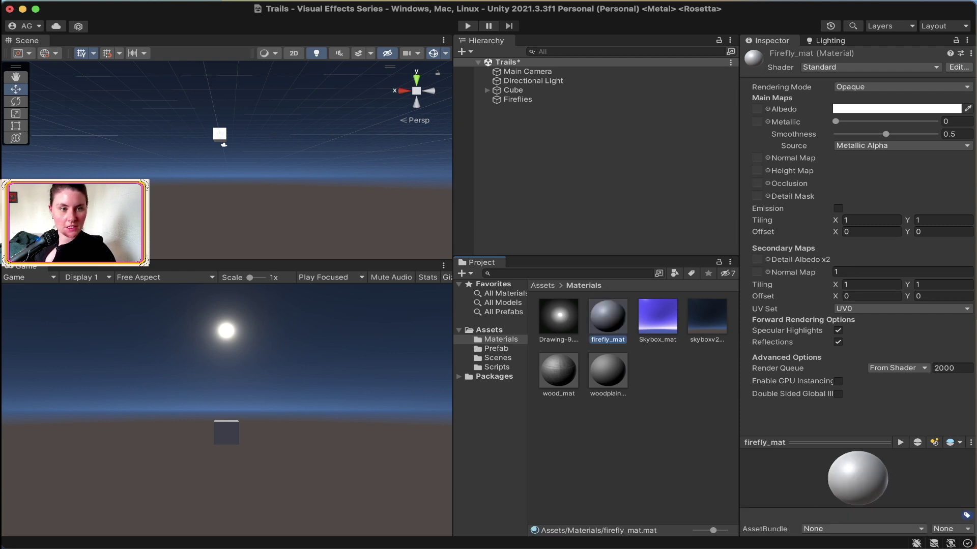
# Set firefly_mat's shader to Legacy Shaders/Particles/Alpha Blended and assign the exported drawing as its particle texture.
pyautogui.click(841, 65)
pyautogui.click(853, 236)
pyautogui.click(847, 193)
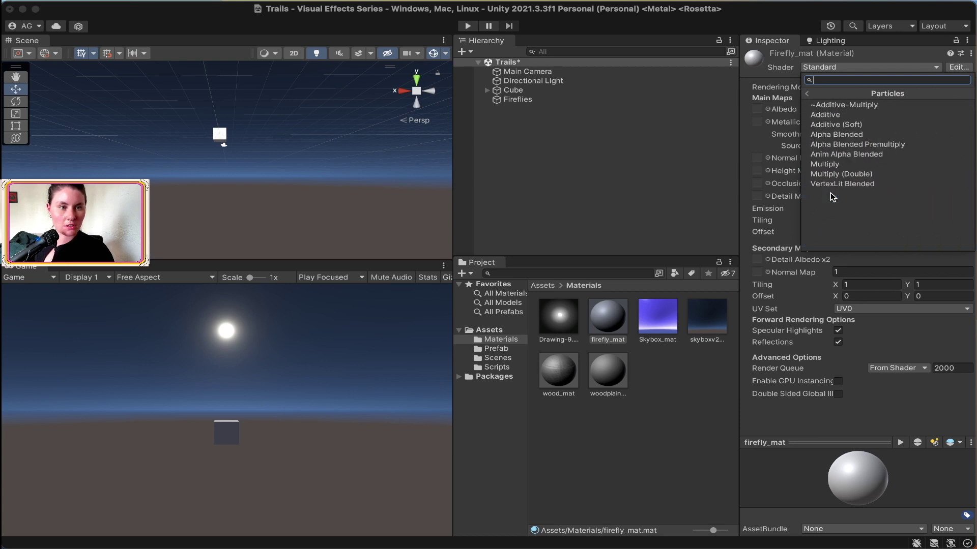
pyautogui.click(858, 135)
pyautogui.moveTo(612, 296); pyautogui.dragTo(961, 120)
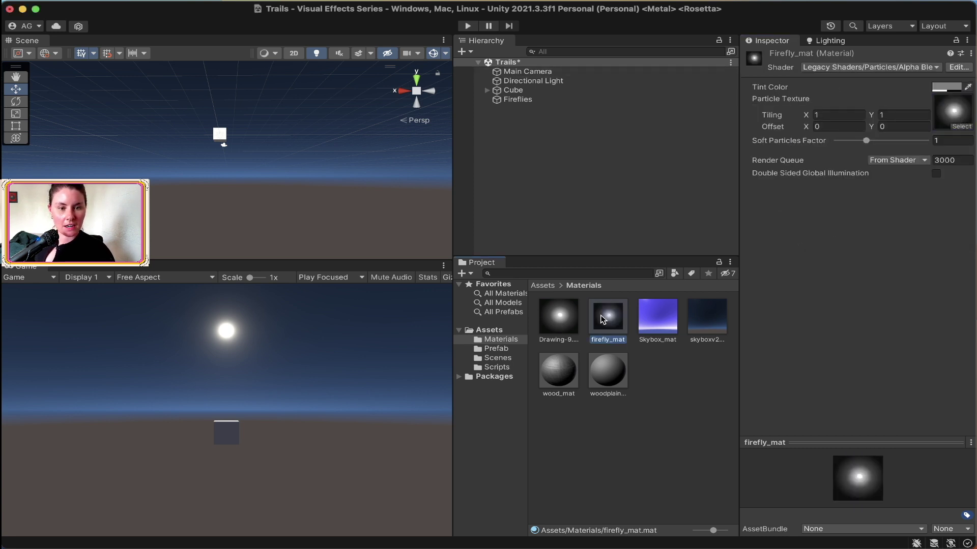
# Apply firefly_mat to the Fireflies particle system and test the result in Play mode.
pyautogui.moveTo(612, 324); pyautogui.dragTo(519, 100)
pyautogui.click(518, 100)
pyautogui.scroll(-10, 852, 275)
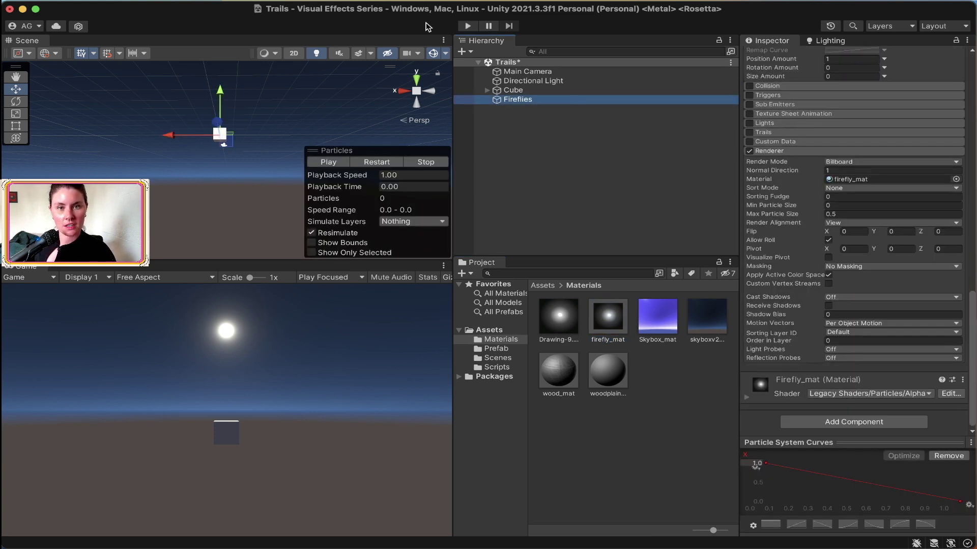
pyautogui.click(468, 26)
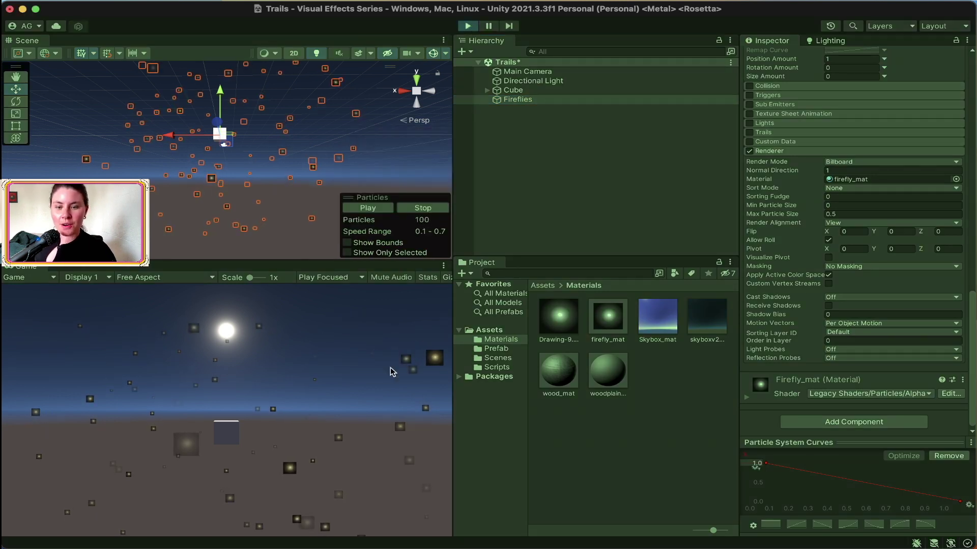
pyautogui.click(468, 26)
# Set the drawing texture's Alpha Source to From Gray Scale, enable Alpha Is Transparency, apply the import settings, and run the scene.
pyautogui.click(558, 318)
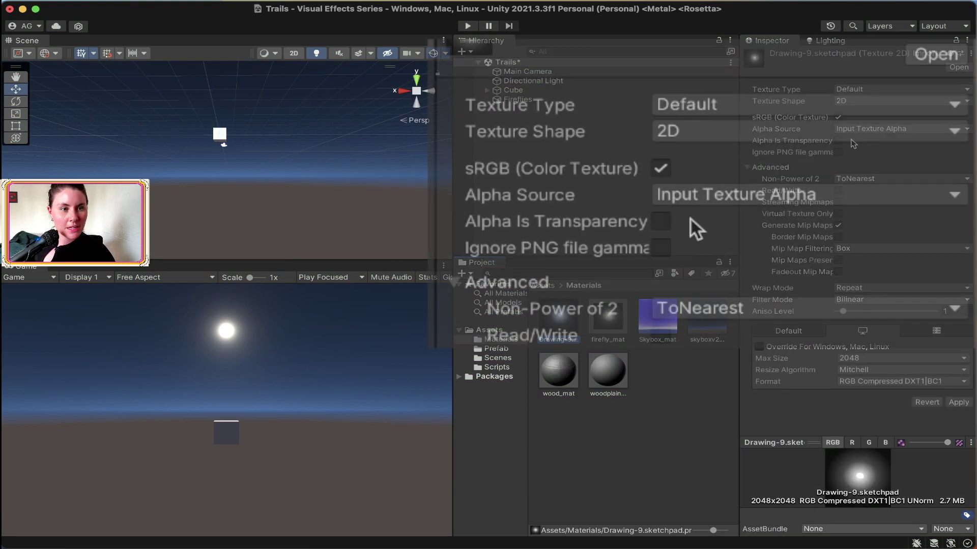
pyautogui.click(872, 127)
pyautogui.press('Escape')
pyautogui.click(771, 227)
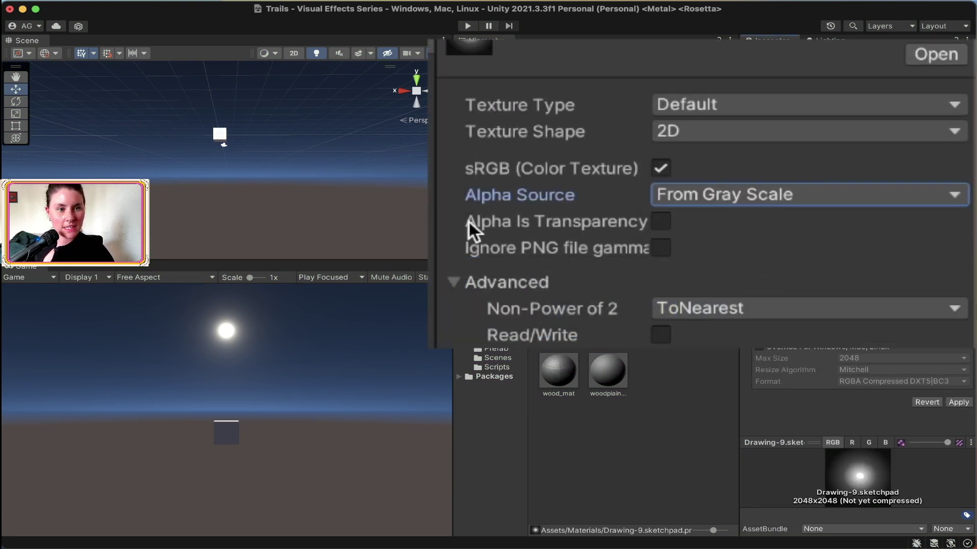
pyautogui.click(661, 220)
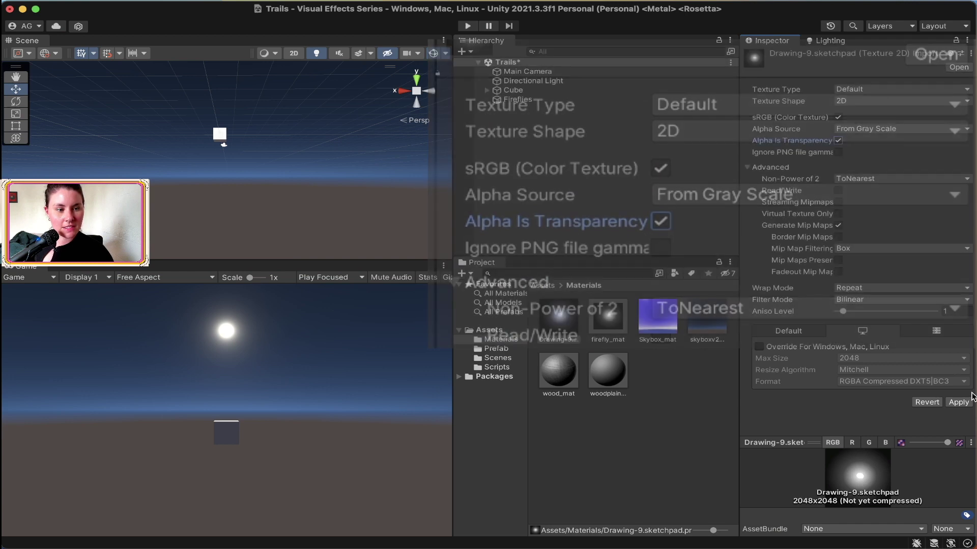
pyautogui.click(958, 402)
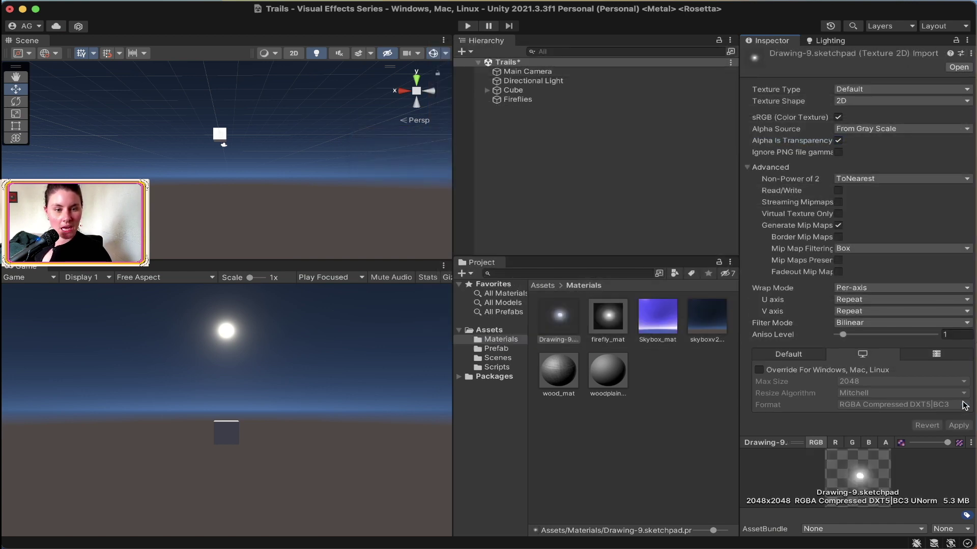
pyautogui.click(468, 26)
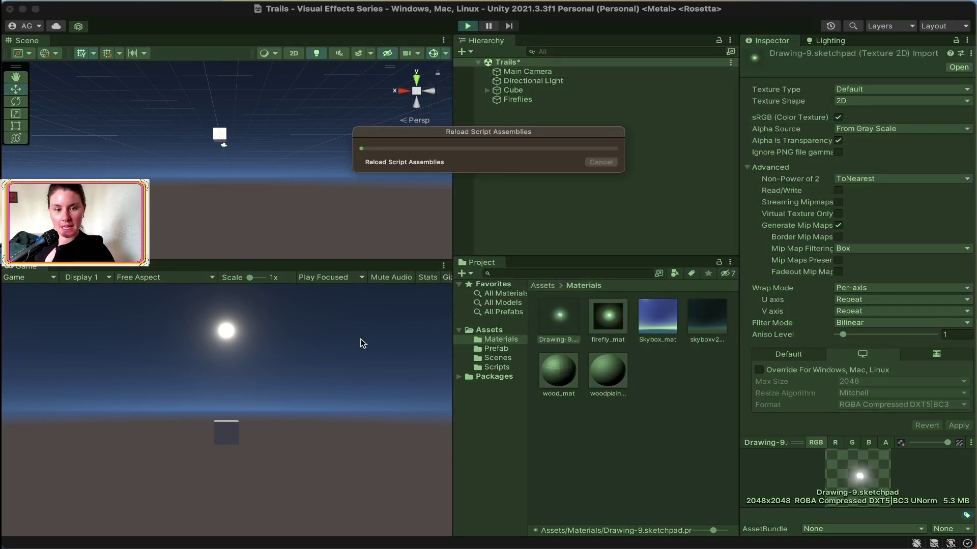